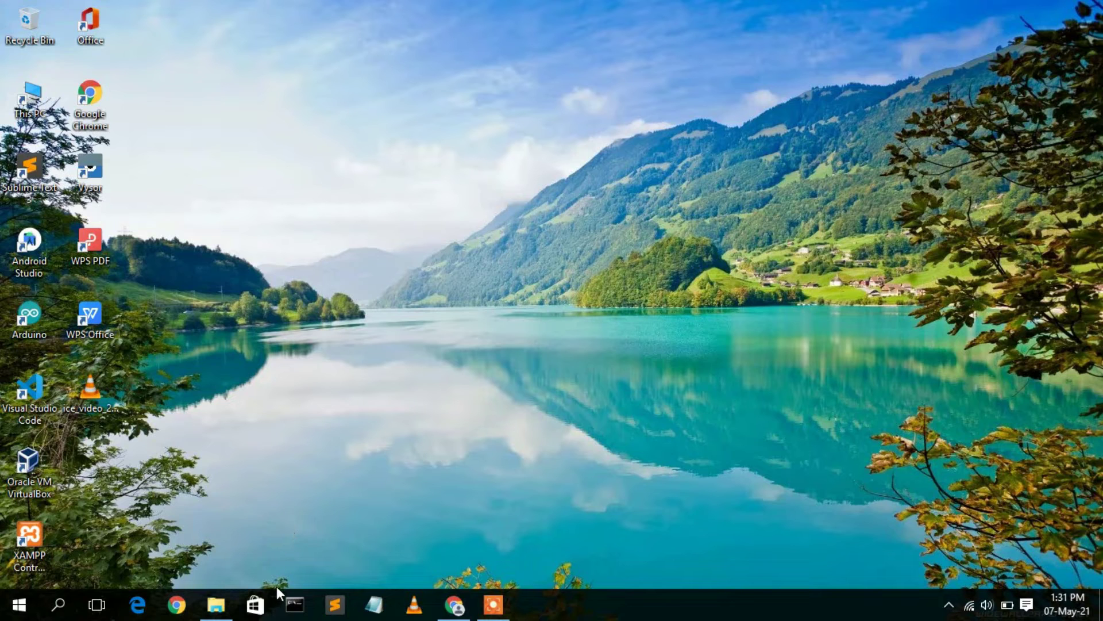
# Check in Command Prompt whether Python is already installed, then close the console
pyautogui.click(293, 603)
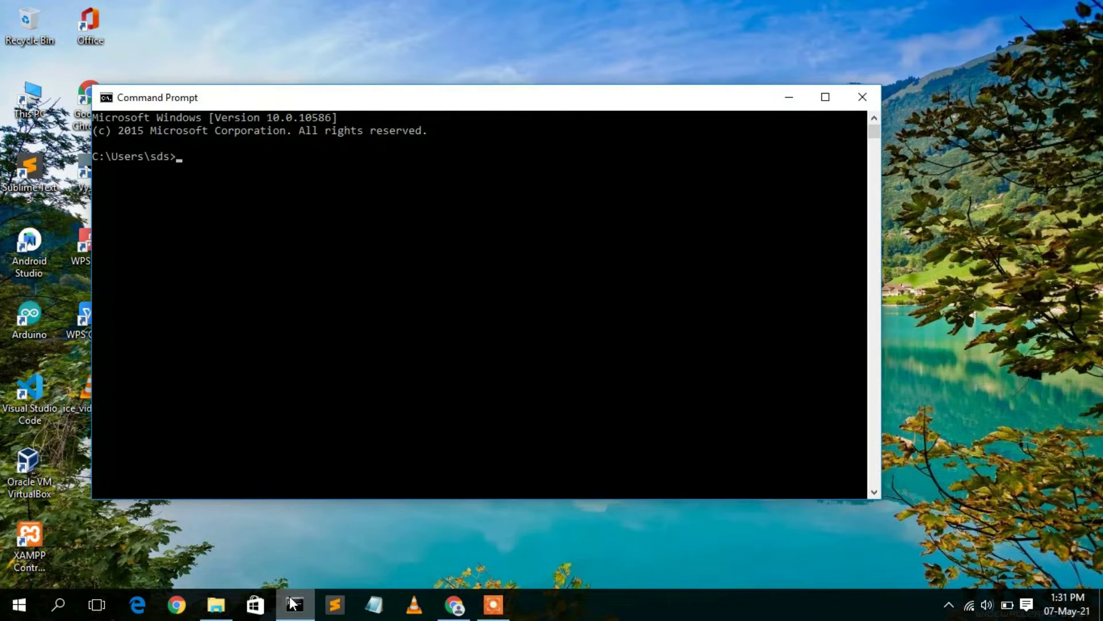
pyautogui.write('python')
pyautogui.press('Return')
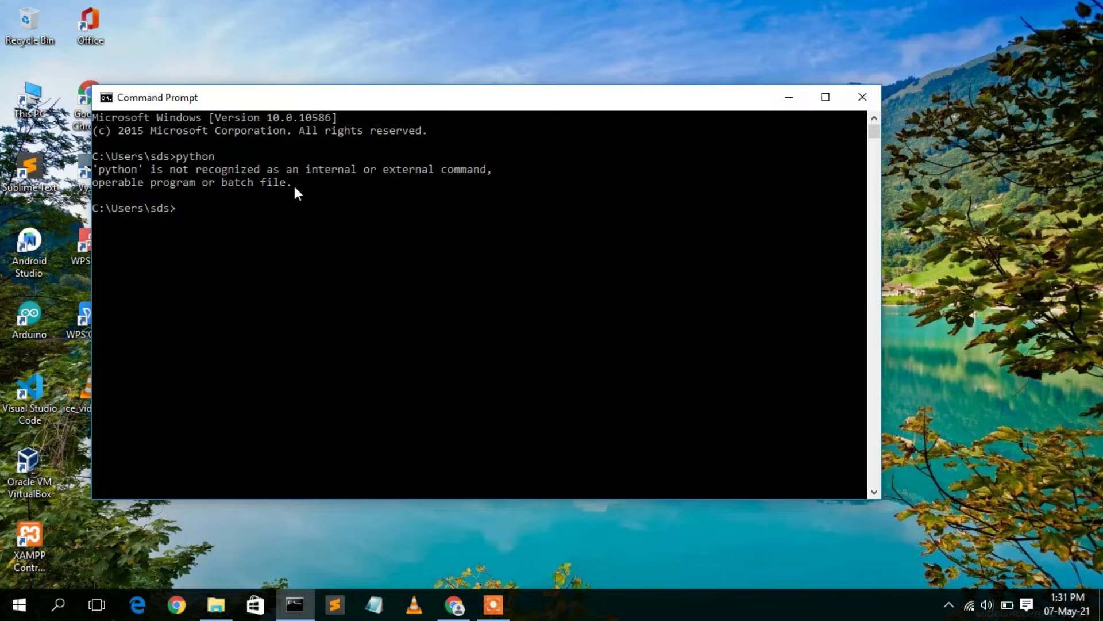
pyautogui.click(860, 92)
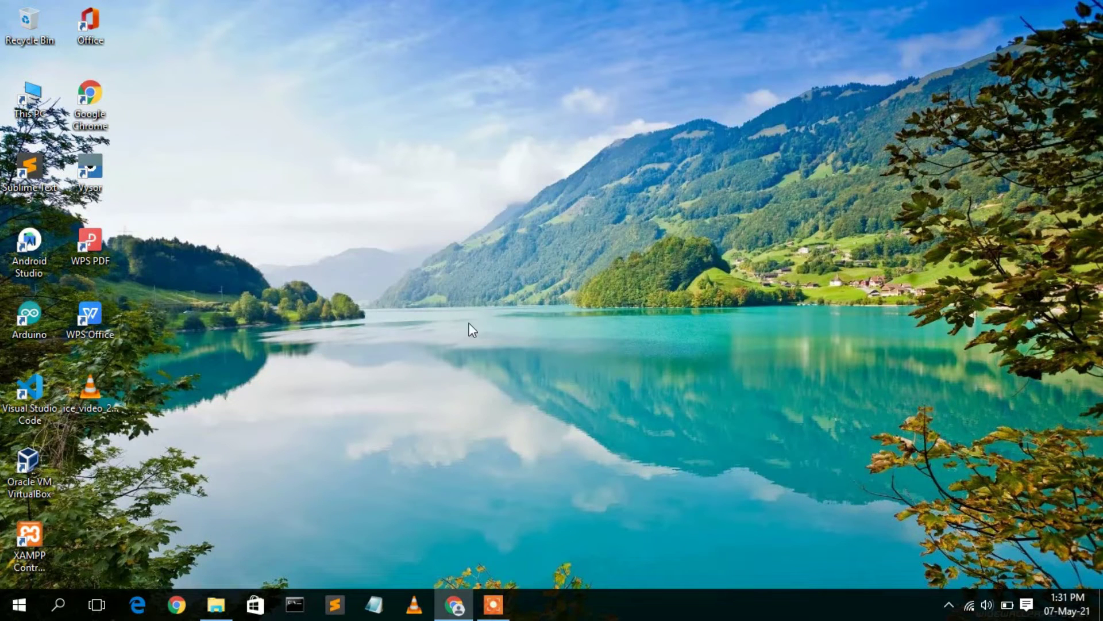
# Search the web for 'python download' from Chrome's address bar
pyautogui.click(453, 607)
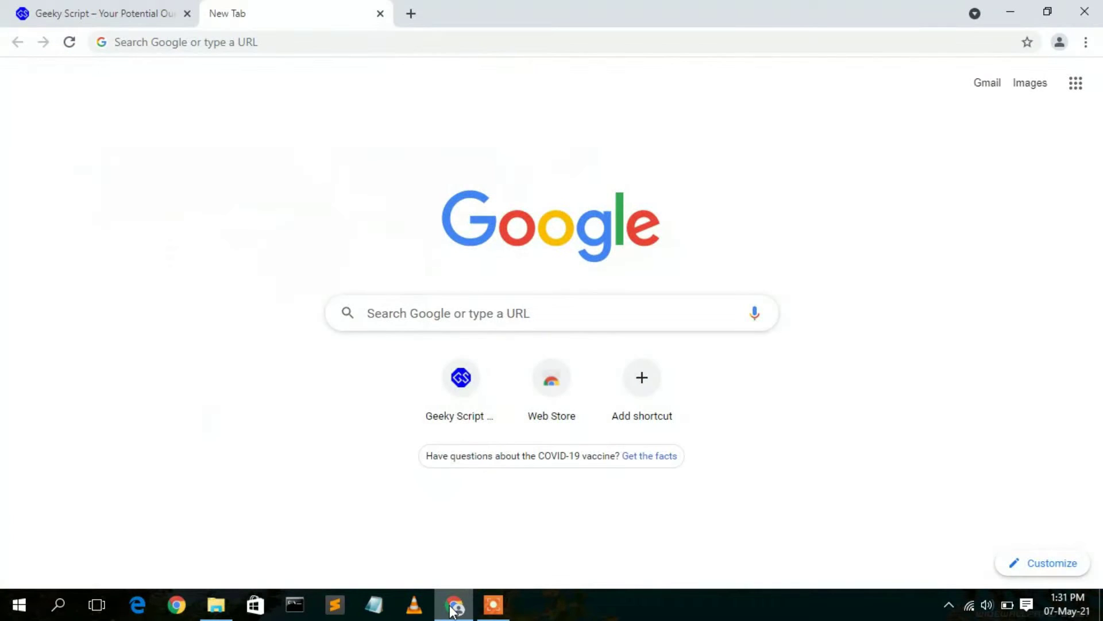
pyautogui.click(413, 41)
pyautogui.write('python')
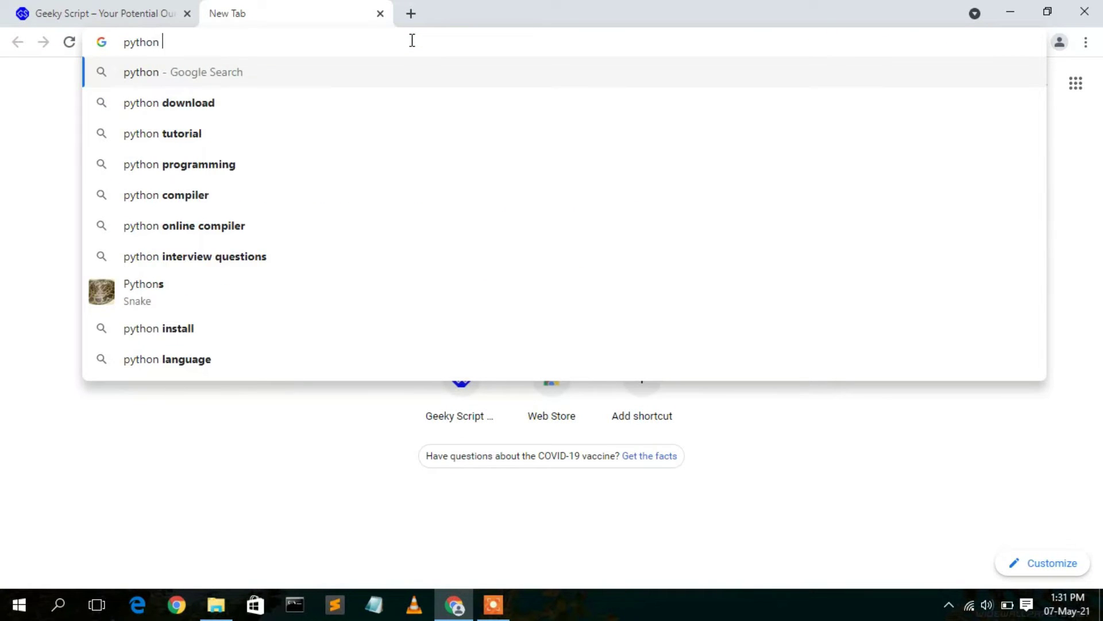
pyautogui.press('Down')
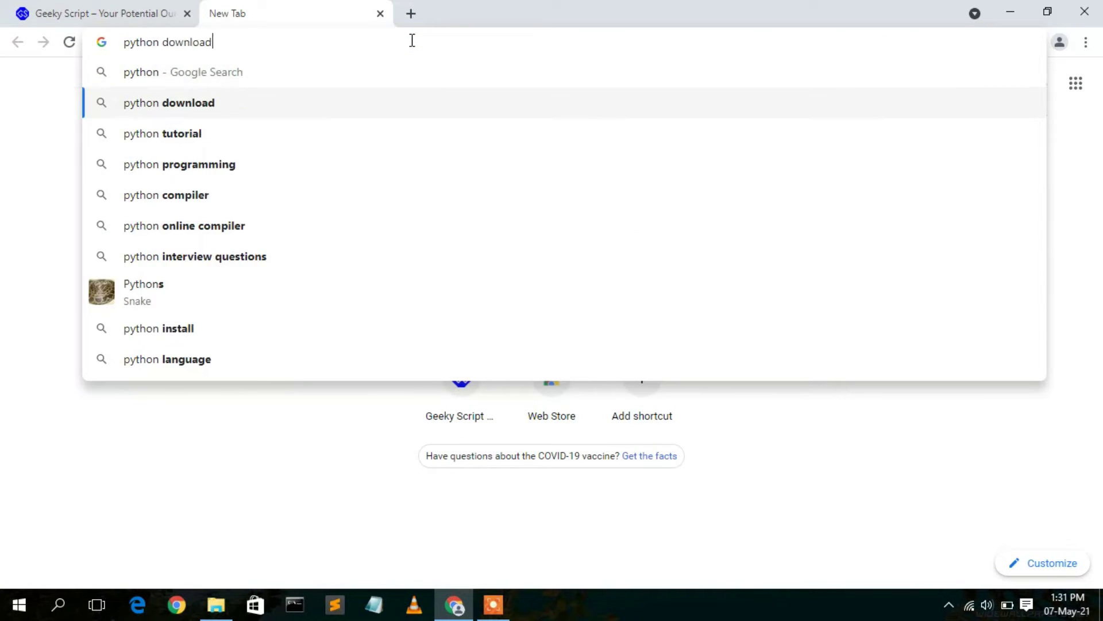
pyautogui.press('Return')
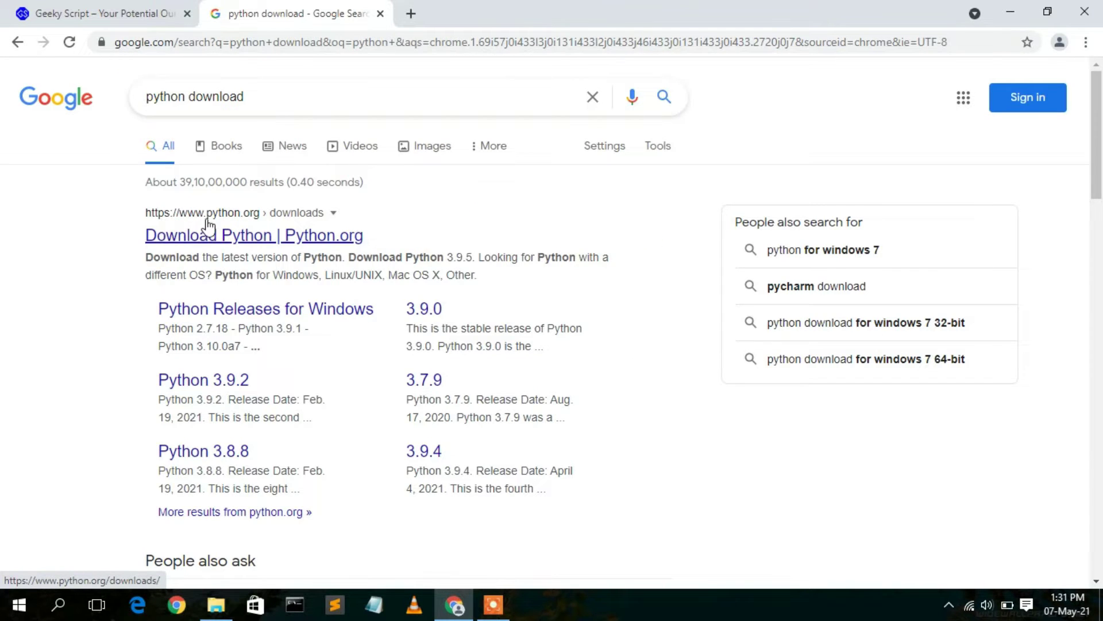
# Open python.org's download page and start downloading the Python 3.9.5 installer
pyautogui.click(230, 240)
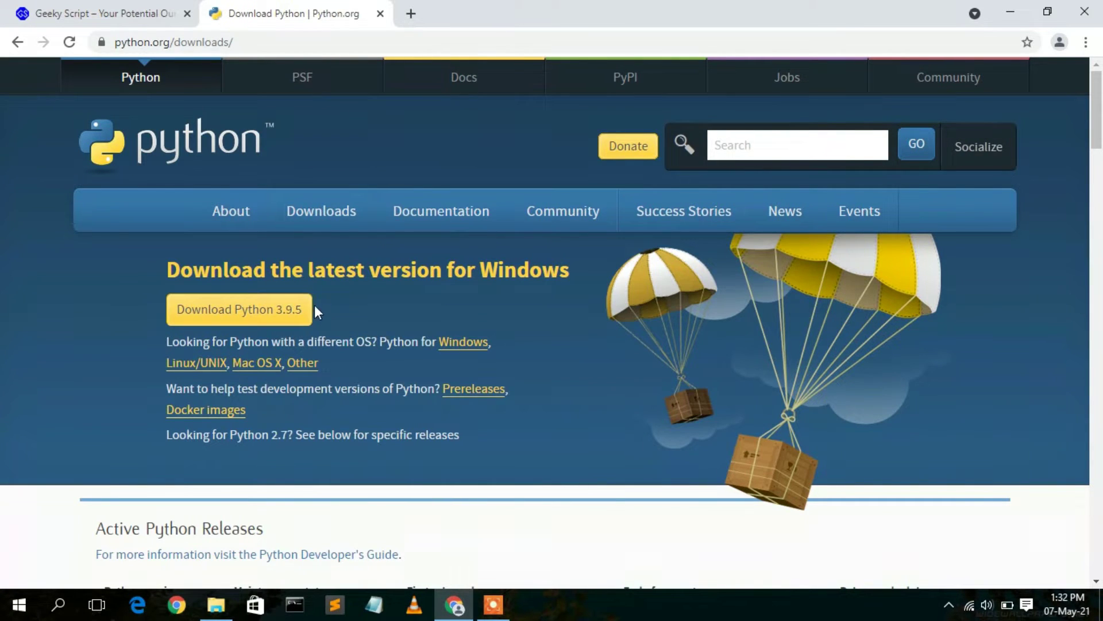
pyautogui.moveTo(315, 305); pyautogui.dragTo(168, 319)
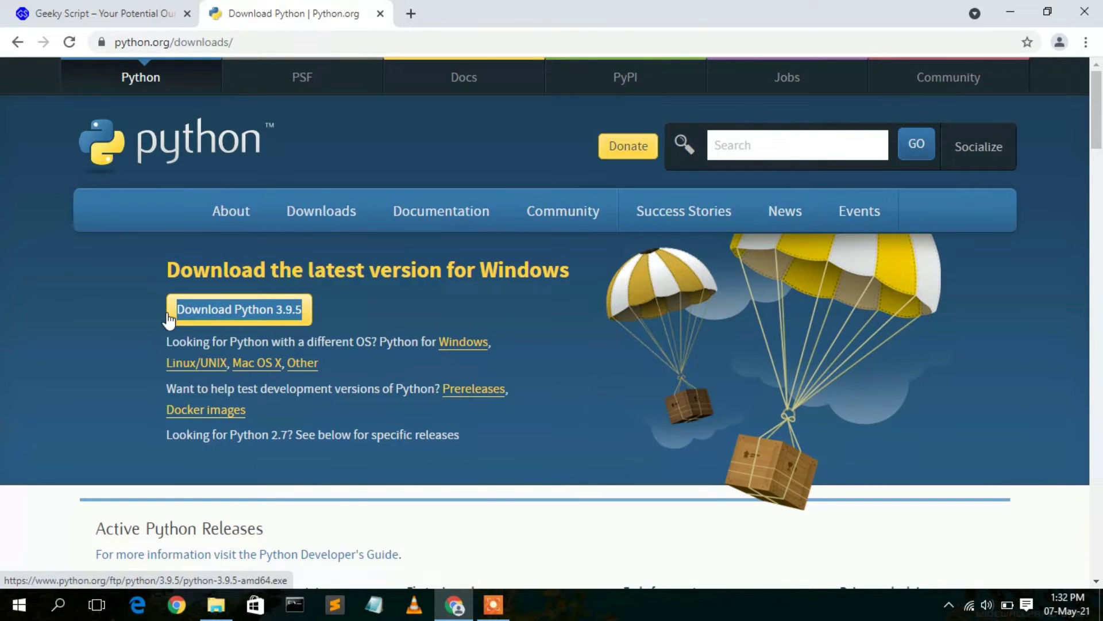
pyautogui.click(320, 316)
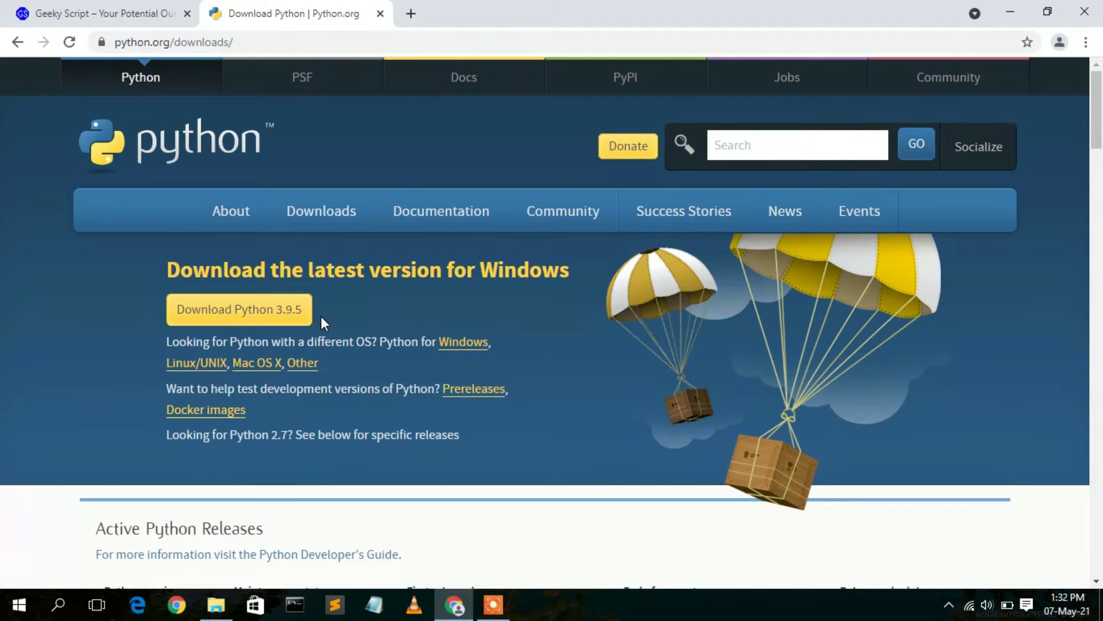
pyautogui.click(263, 311)
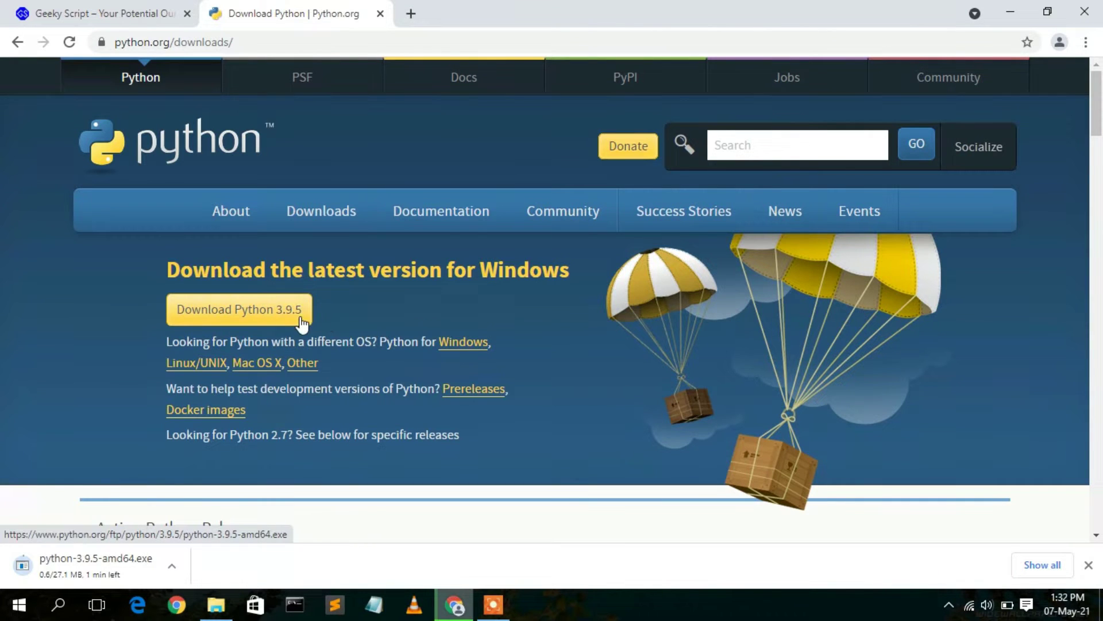
pyautogui.click(1045, 564)
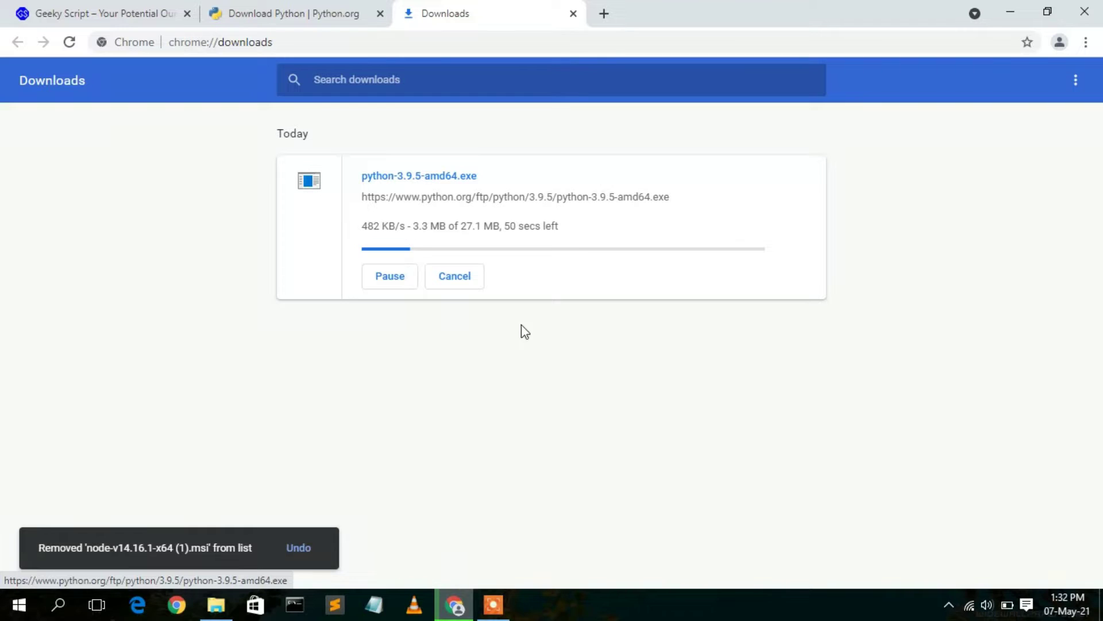
# Pause and cancel the python-3.9.5-amd64.exe download, remove it from the list, and minimize Chrome
pyautogui.click(391, 274)
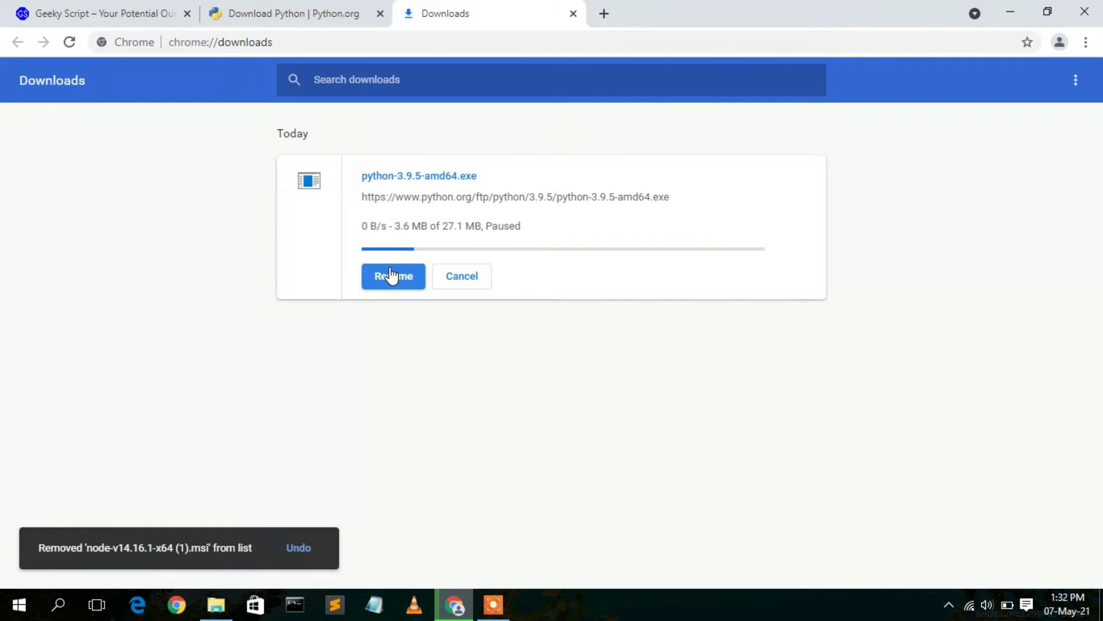
pyautogui.click(448, 274)
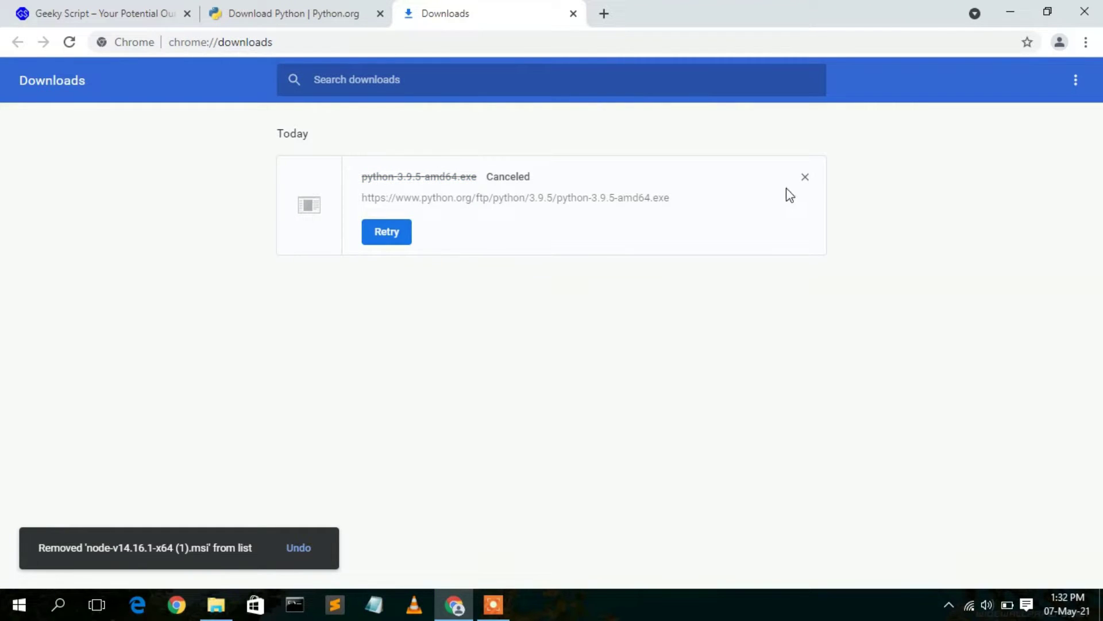
pyautogui.click(814, 176)
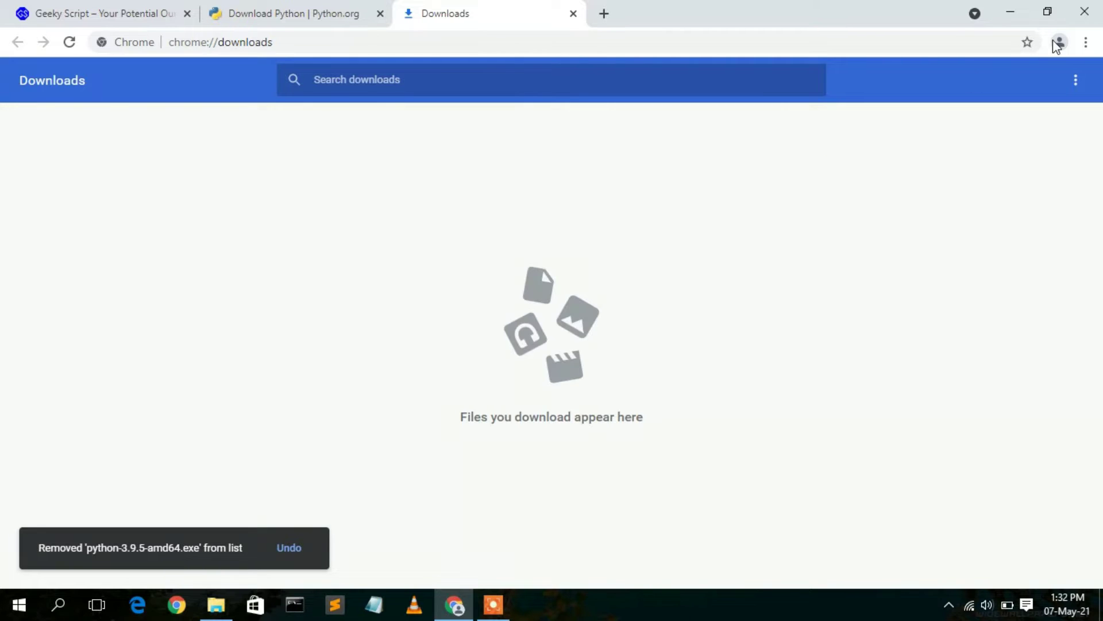
pyautogui.click(1010, 12)
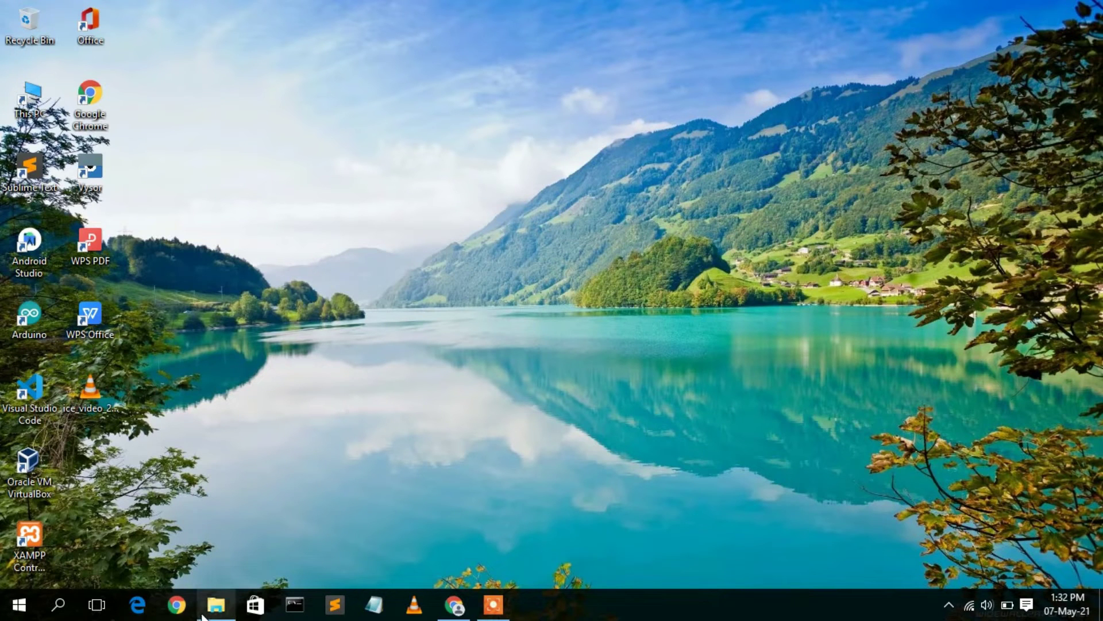
# Run python-3.9.5-amd64 from the Downloads\Software folder in File Explorer
pyautogui.click(216, 604)
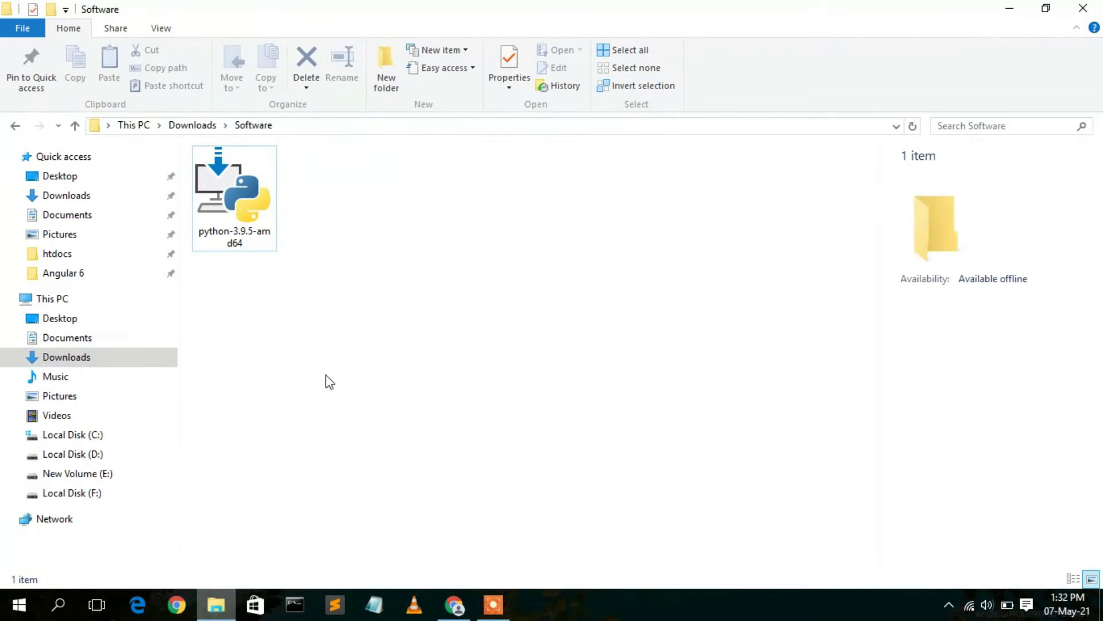
pyautogui.click(239, 212)
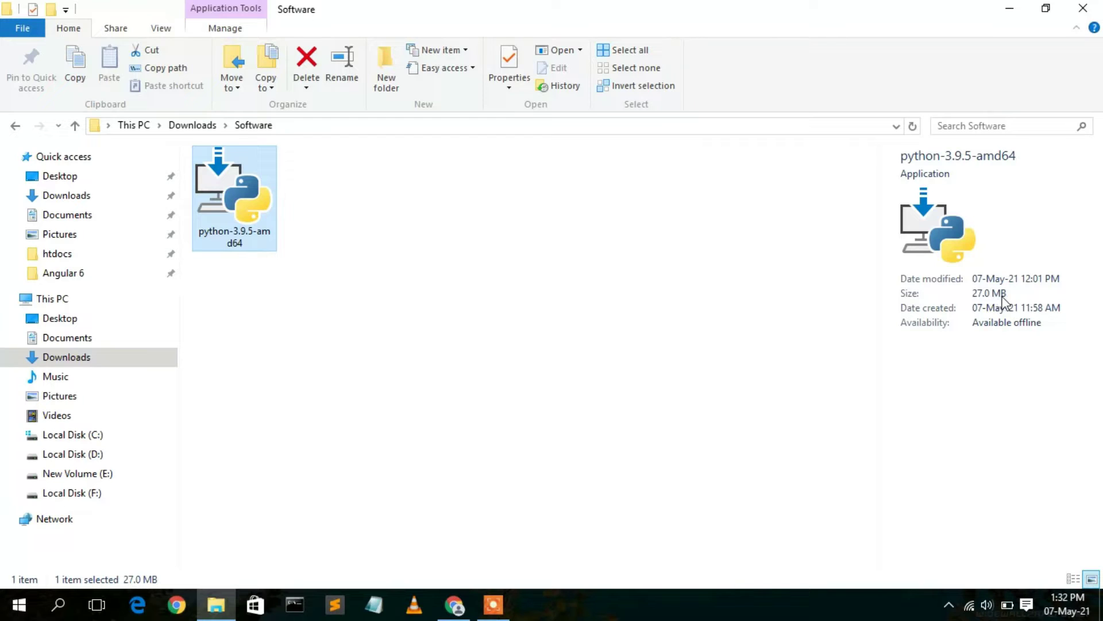
pyautogui.doubleClick(251, 188)
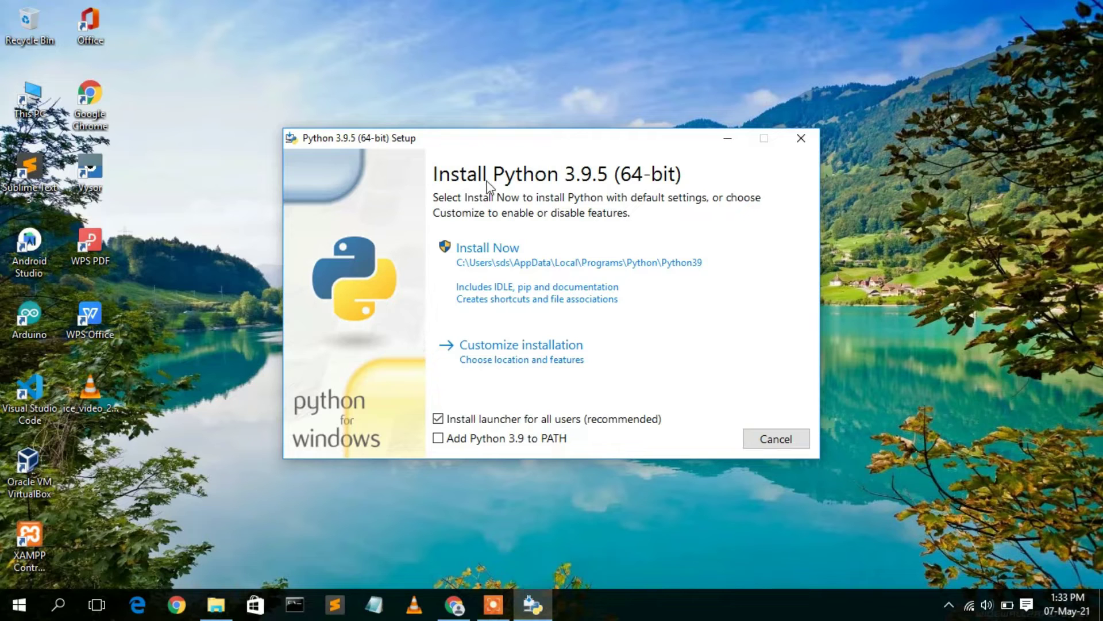
# Enable 'Add Python 3.9 to PATH' and choose Customize installation
pyautogui.click(466, 443)
pyautogui.click(546, 367)
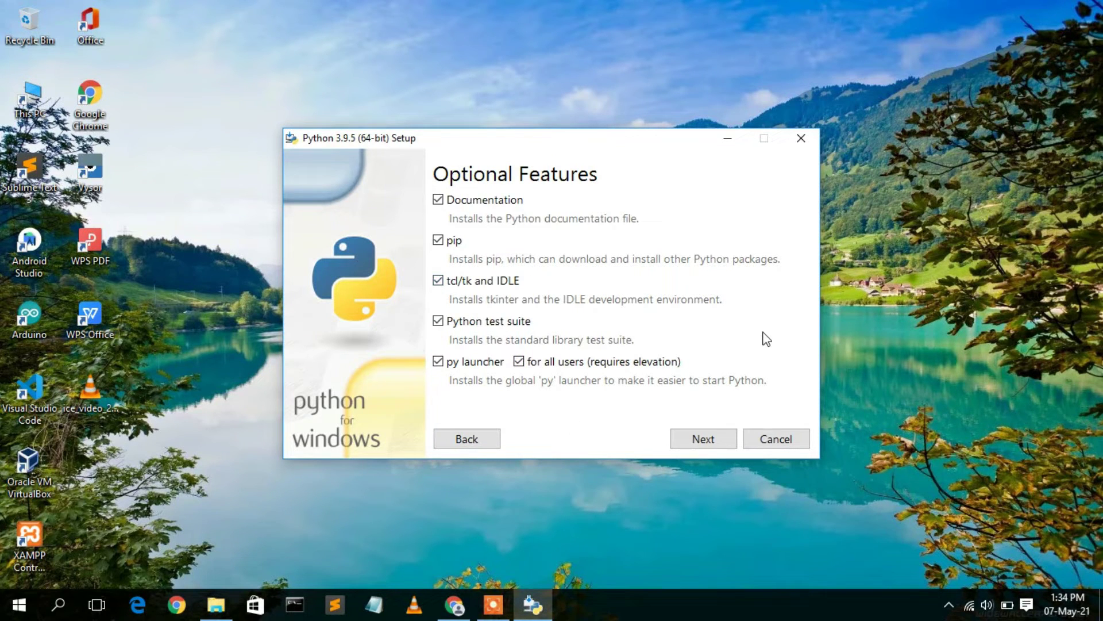
# Keep all optional features and tick Install for all users, giving C:\Program Files\Python39 as location
pyautogui.click(711, 442)
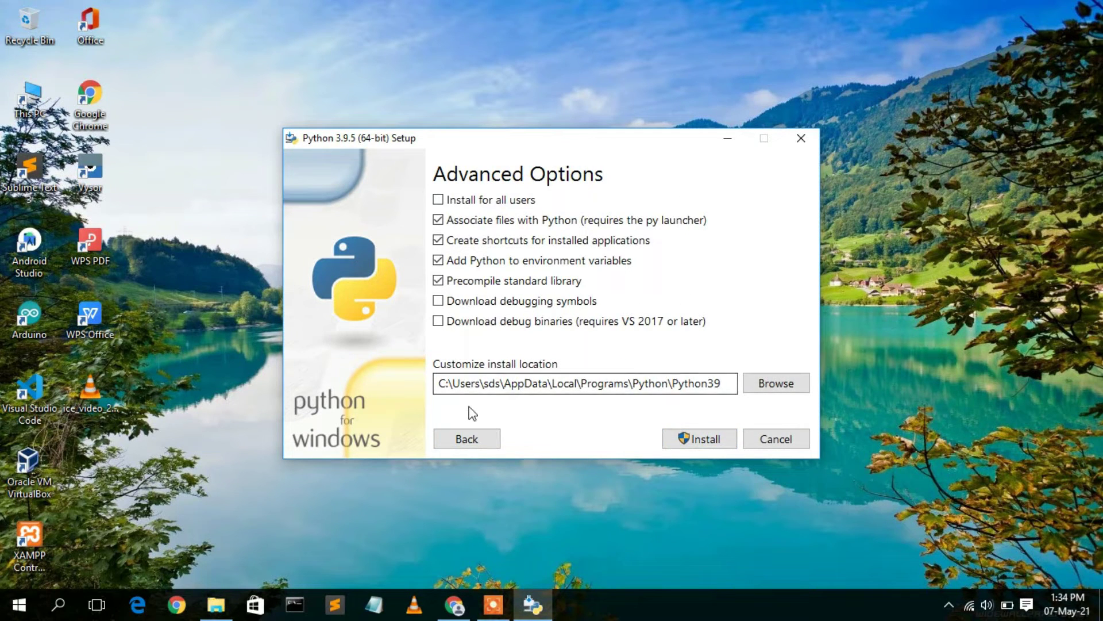
pyautogui.moveTo(448, 383); pyautogui.dragTo(756, 406)
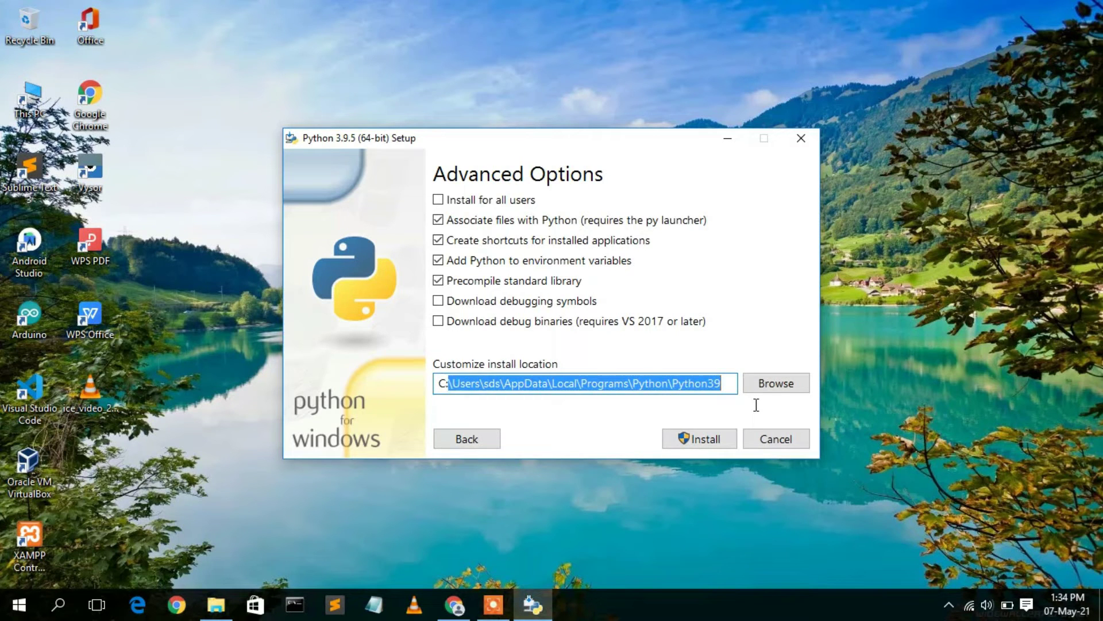
pyautogui.click(495, 200)
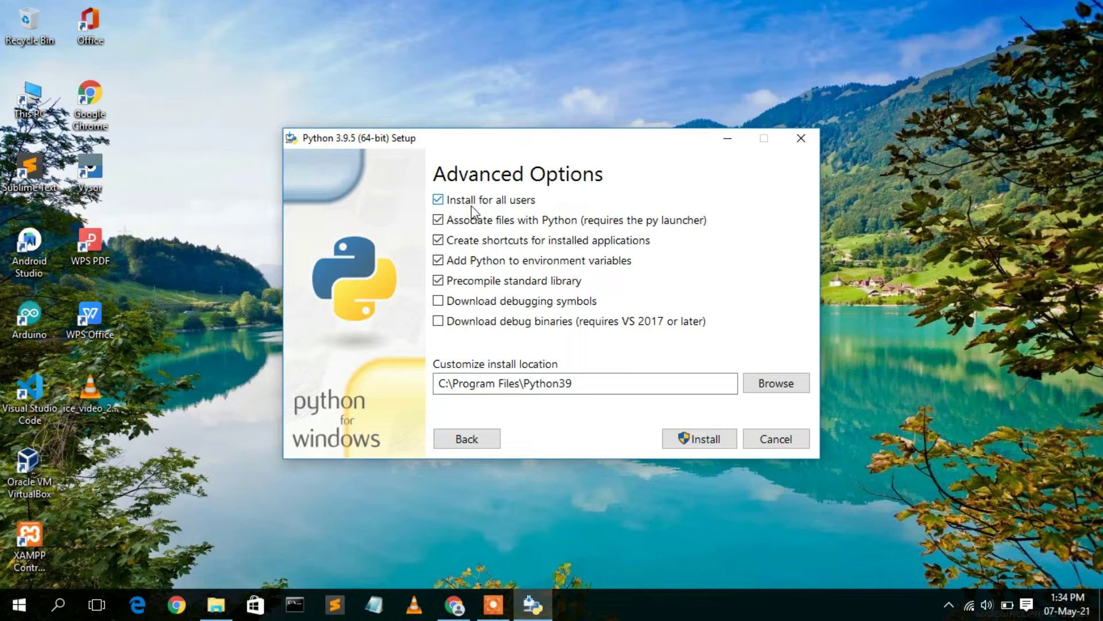
pyautogui.moveTo(439, 383)
pyautogui.mouseDown()
pyautogui.moveTo(592, 399)
pyautogui.moveTo(430, 383)
pyautogui.mouseUp()
pyautogui.click(594, 388)
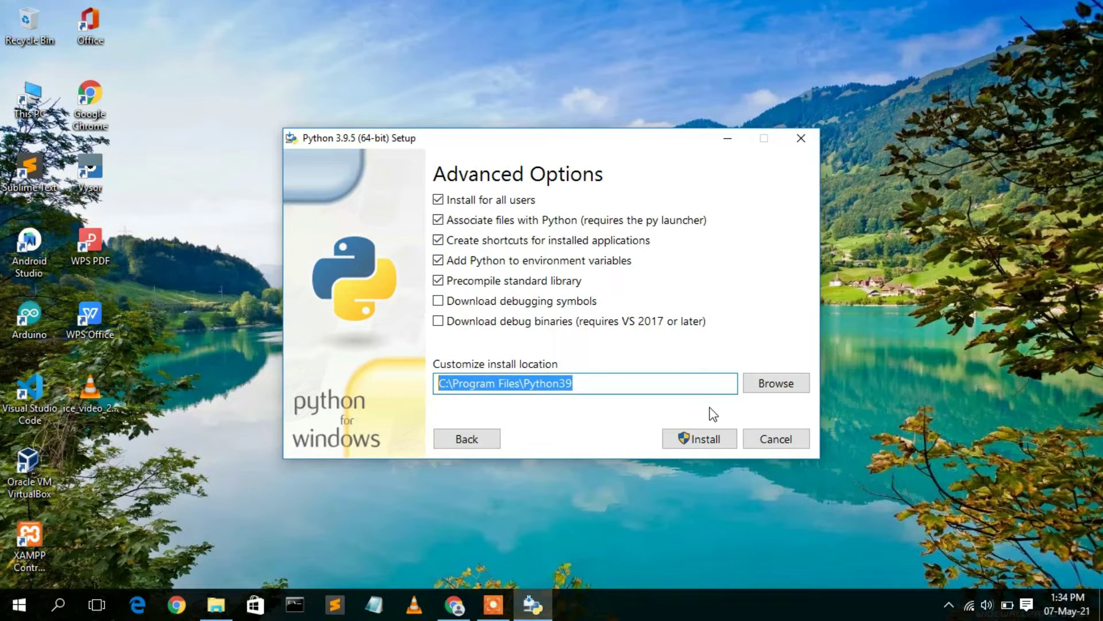
# Install Python 3.9.5 and close the installer after 'Setup was successful'
pyautogui.click(683, 438)
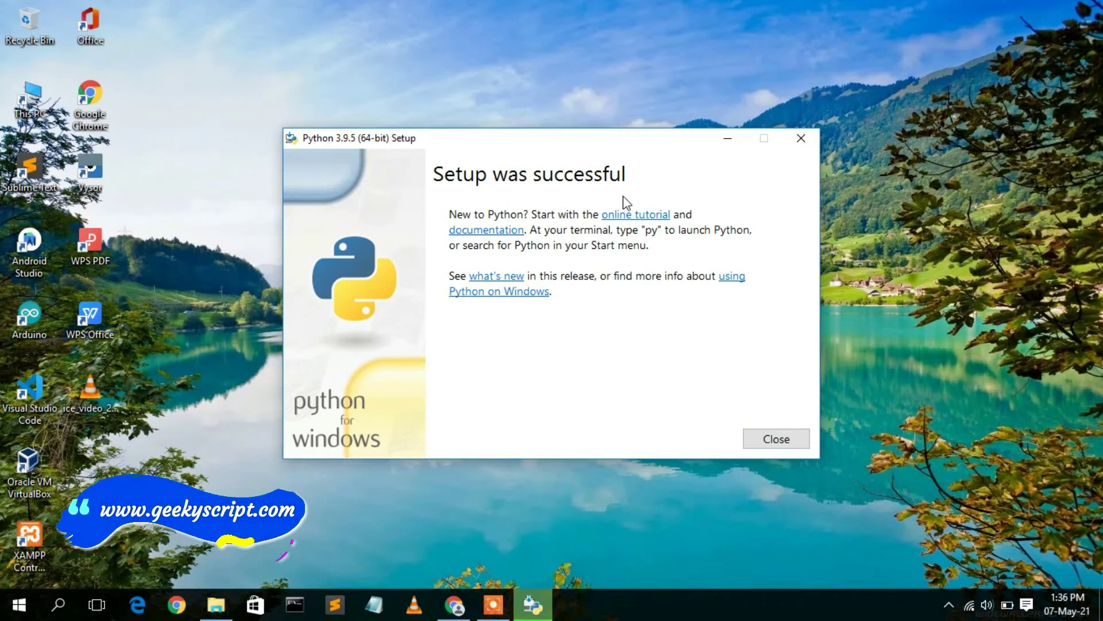
pyautogui.click(776, 440)
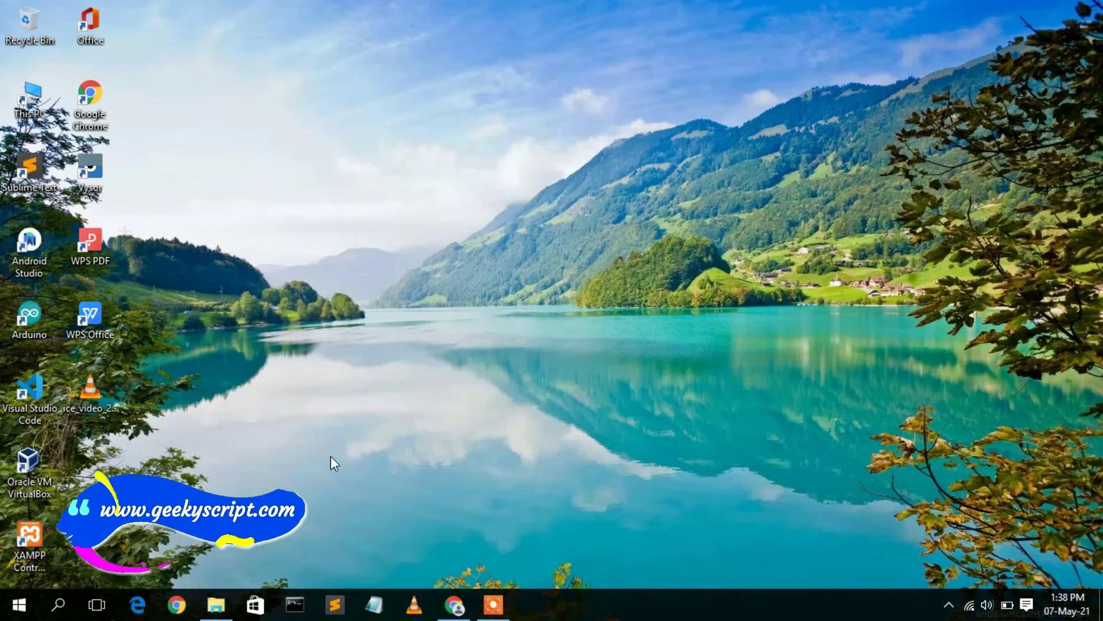
# Launch python in Command Prompt and confirm version 3.9.5 is running
pyautogui.click(293, 605)
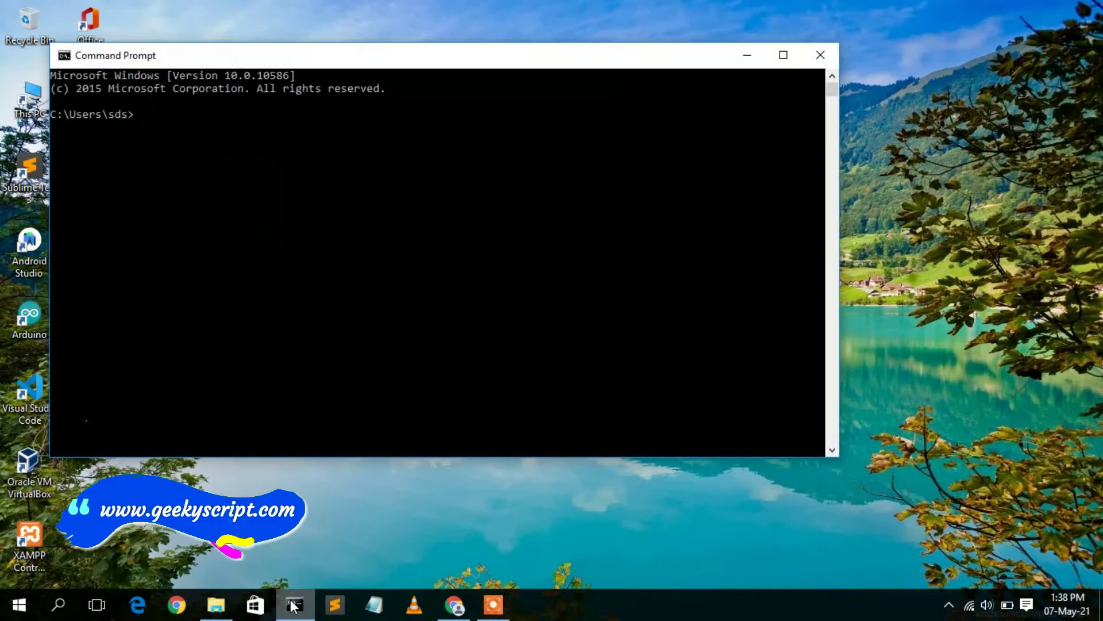
pyautogui.write('python')
pyautogui.press('Return')
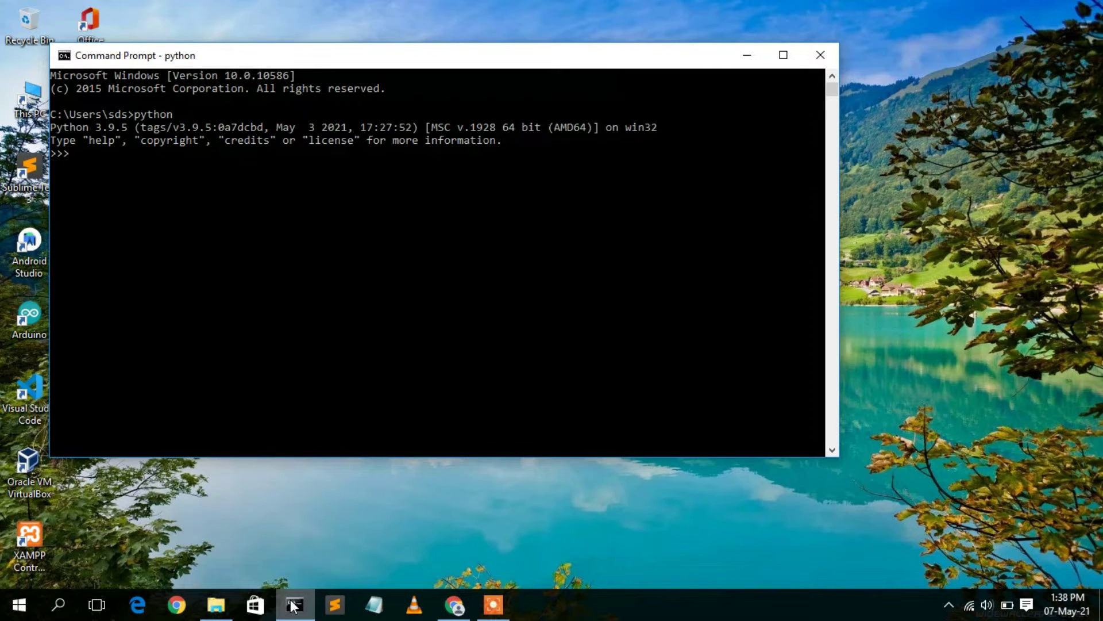
pyautogui.moveTo(131, 127); pyautogui.dragTo(53, 133)
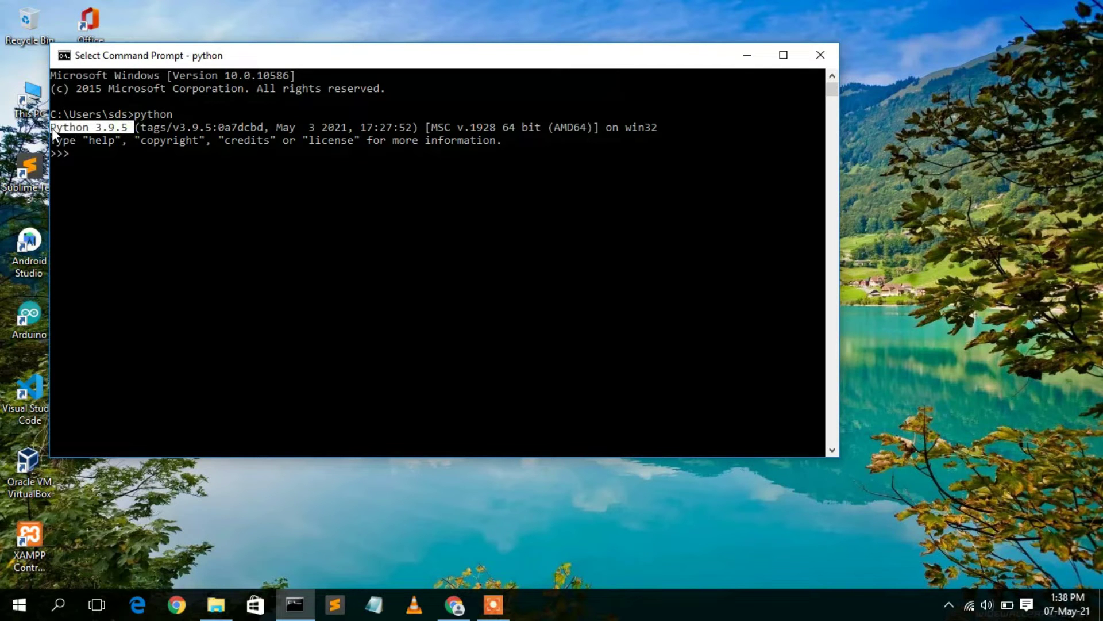
pyautogui.click(204, 217)
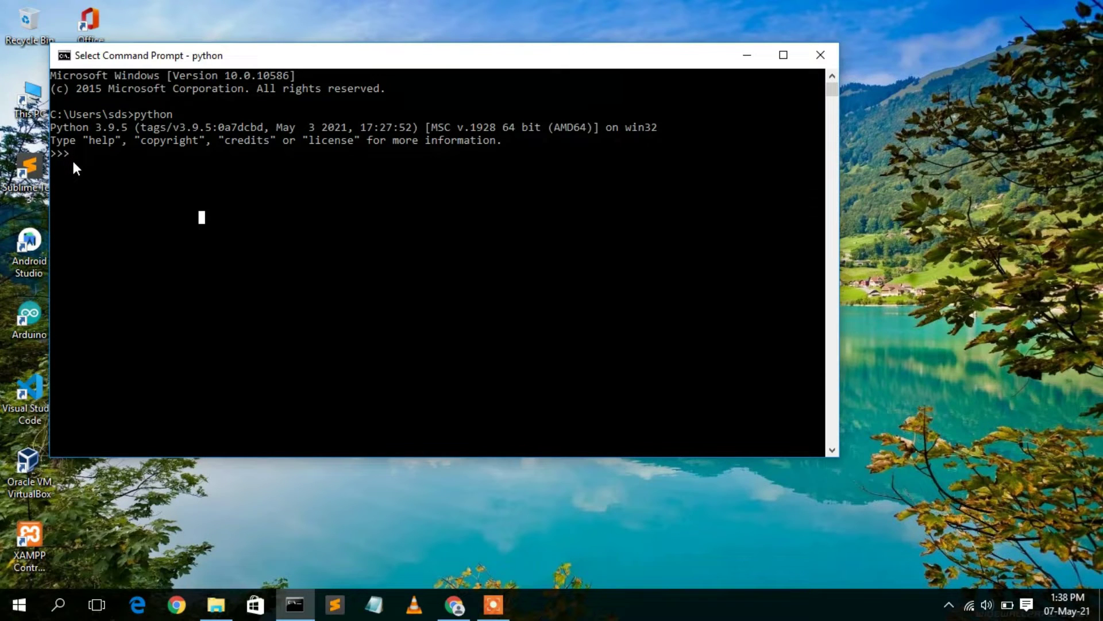
# Evaluate 3*8 and print hello world, then close the Command Prompt window
pyautogui.write('3+5')
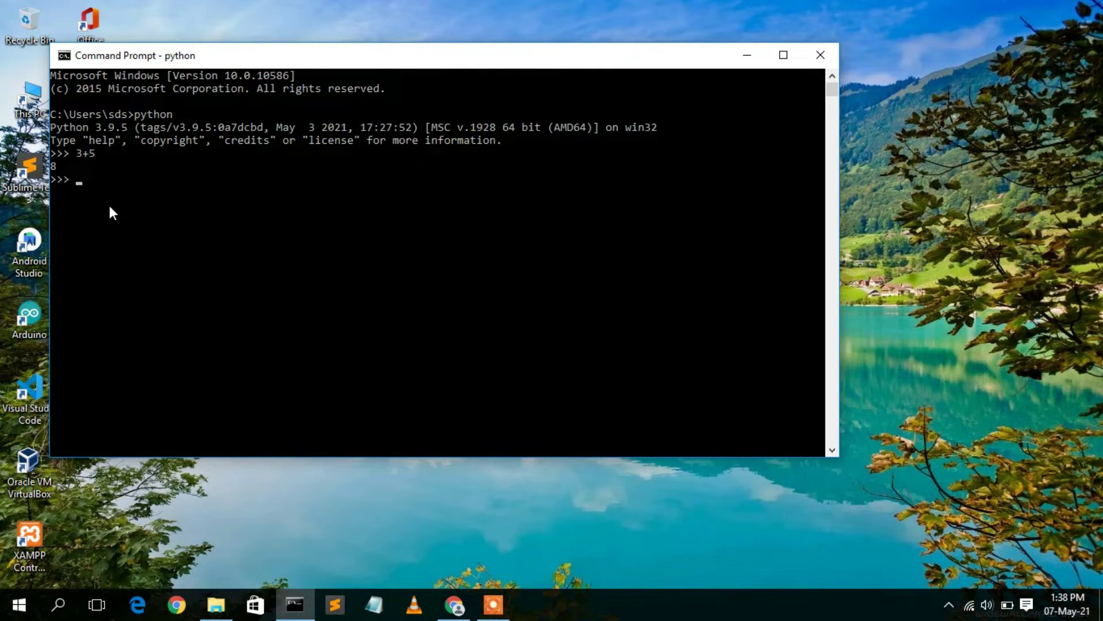
pyautogui.write('*8')
pyautogui.press('Return')
pyautogui.write('llo world')
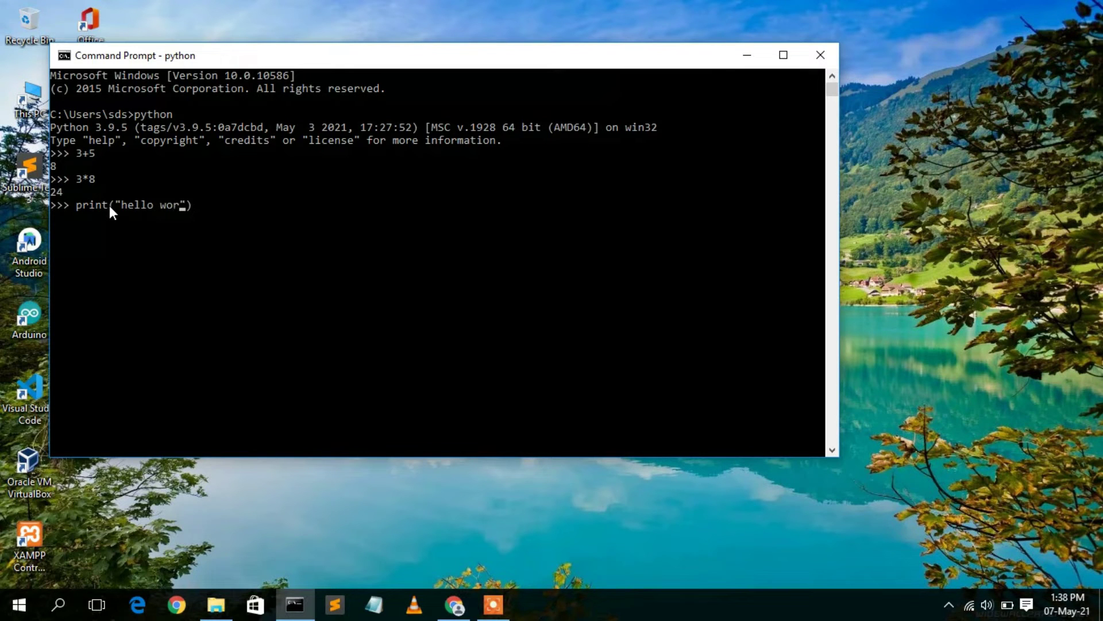
pyautogui.press('Return')
pyautogui.moveTo(131, 219); pyautogui.dragTo(41, 216)
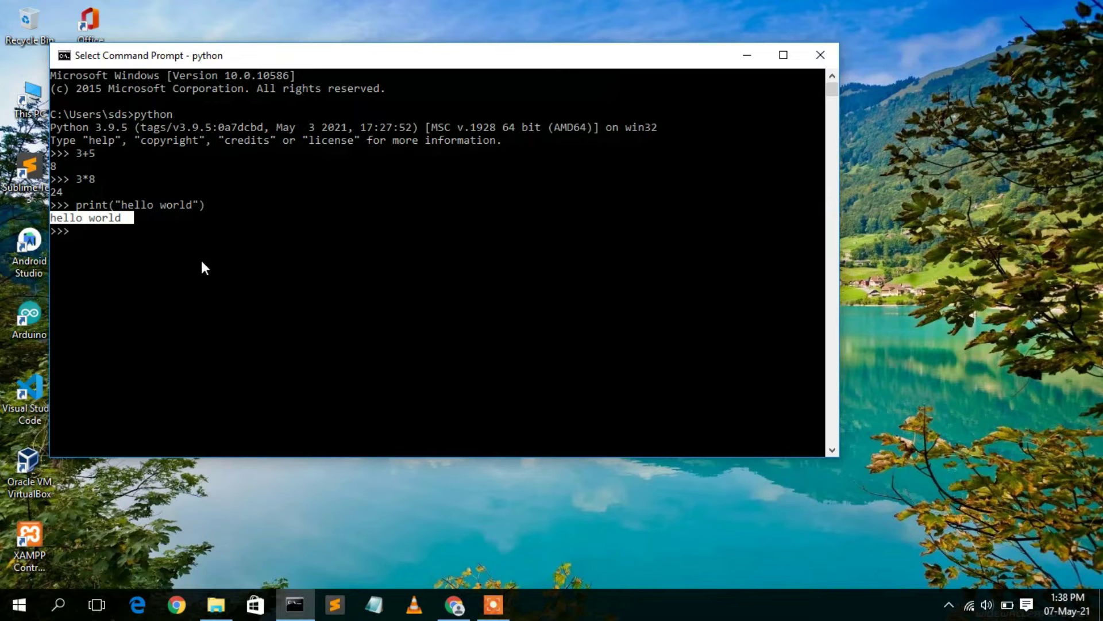
pyautogui.click(808, 63)
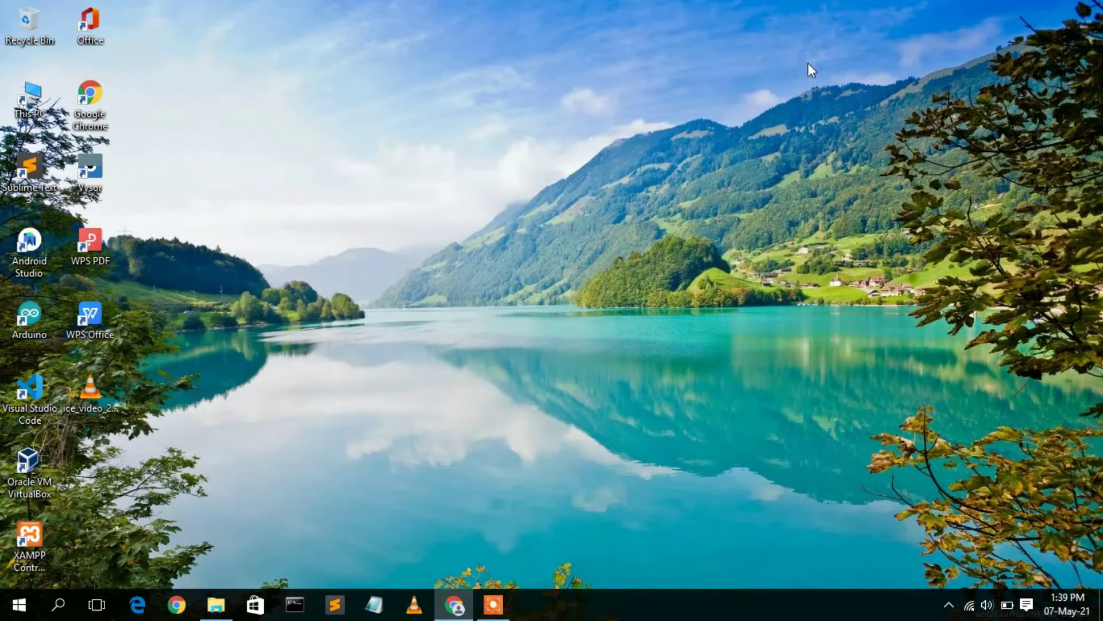
# Launch IDLE (Python 3.9 64-bit) by searching 'idle' in Windows search
pyautogui.click(58, 604)
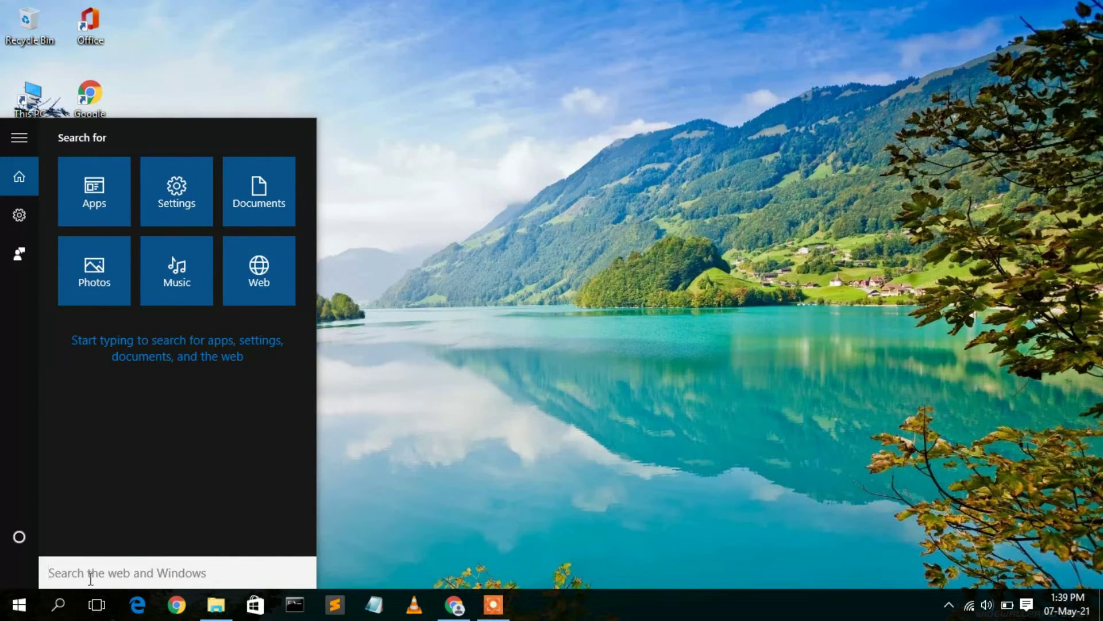
pyautogui.write('idle')
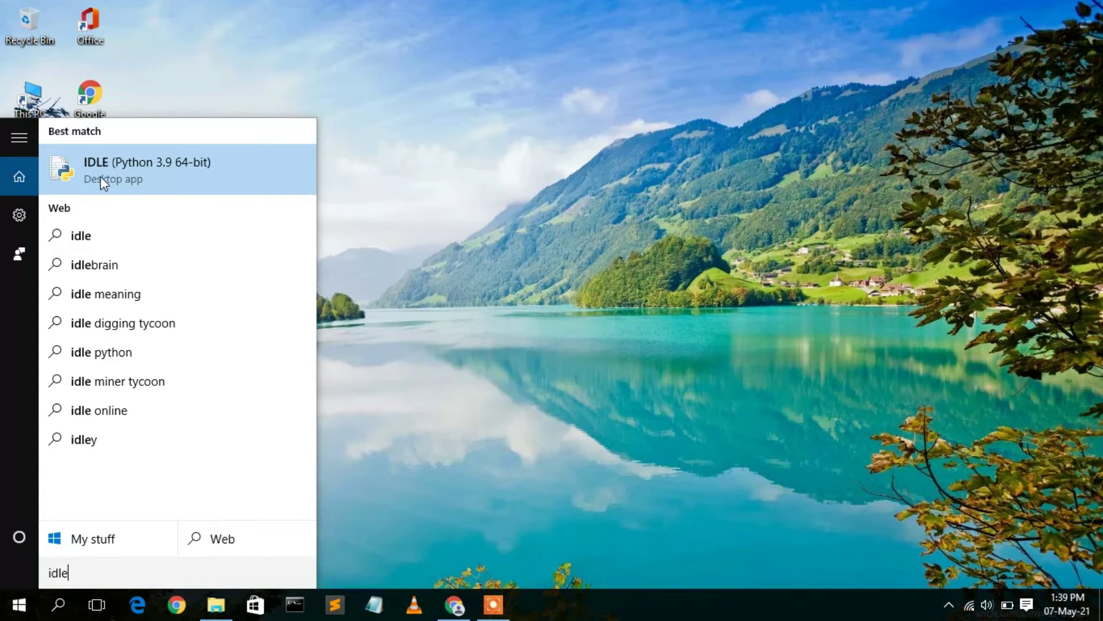
pyautogui.click(175, 173)
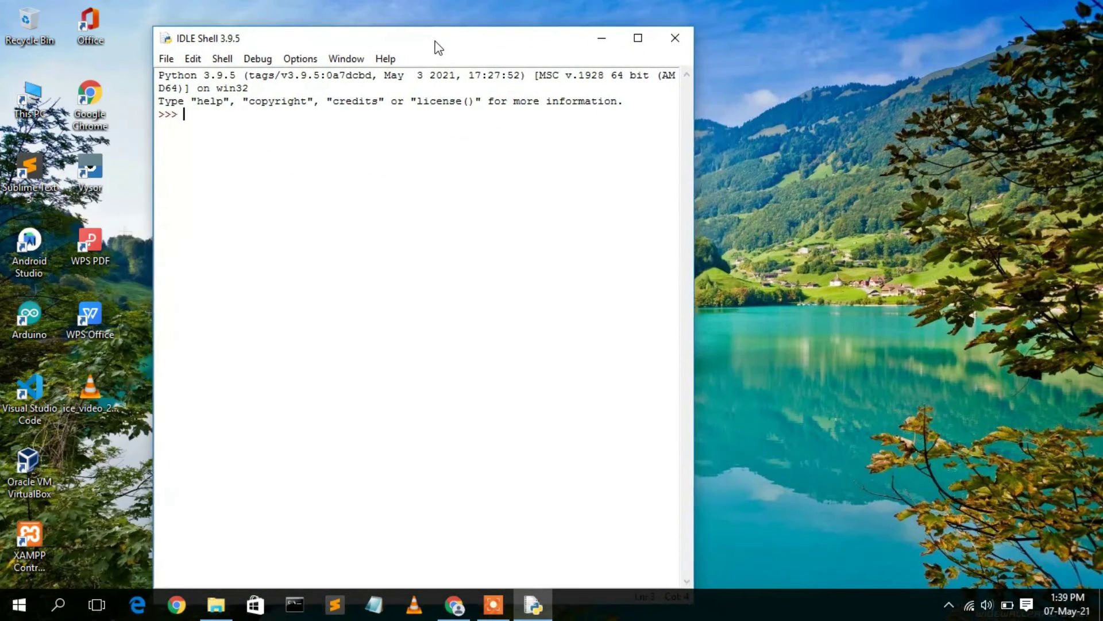
pyautogui.moveTo(435, 41); pyautogui.dragTo(518, 41)
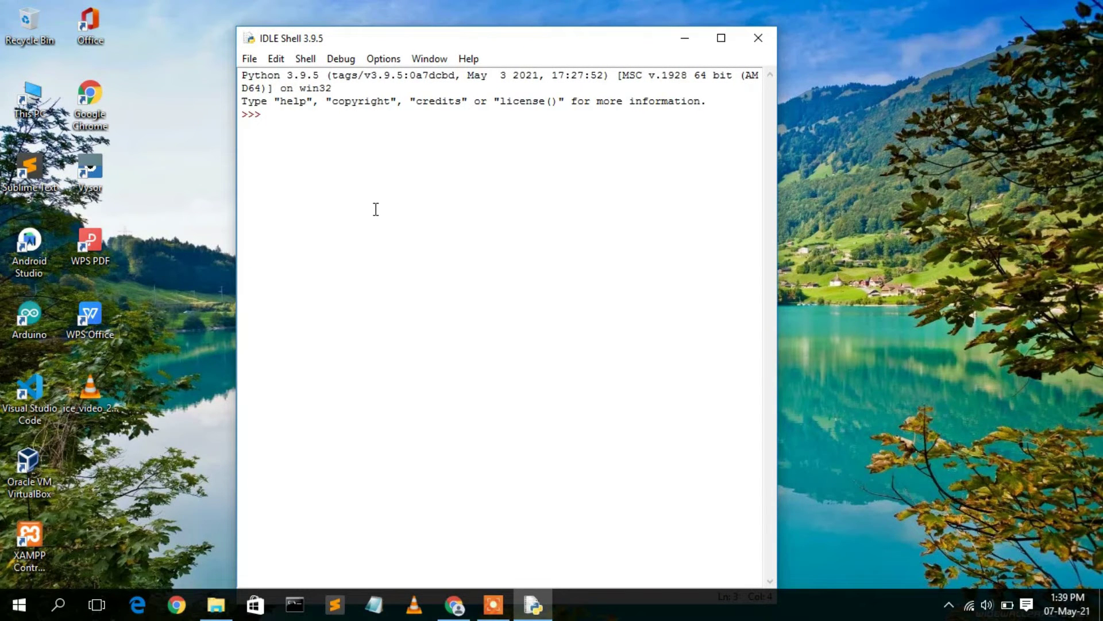
# In IDLE Shell, evaluate 3+5 and run print("hello world")
pyautogui.write('3+5')
pyautogui.press('Return')
pyautogui.write('print')
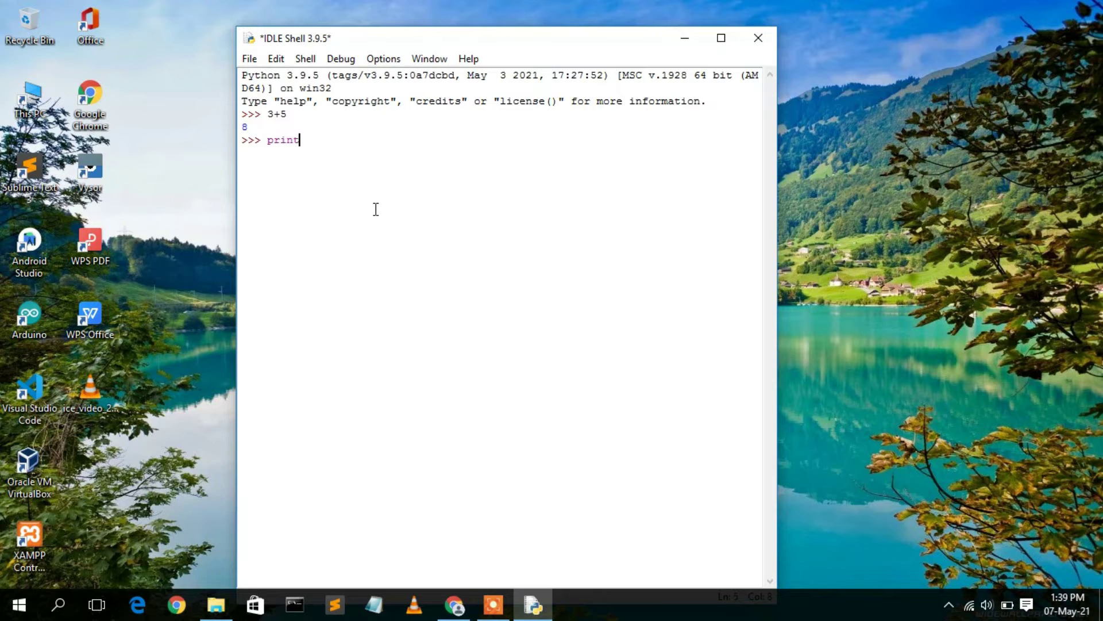
pyautogui.write('("hello')
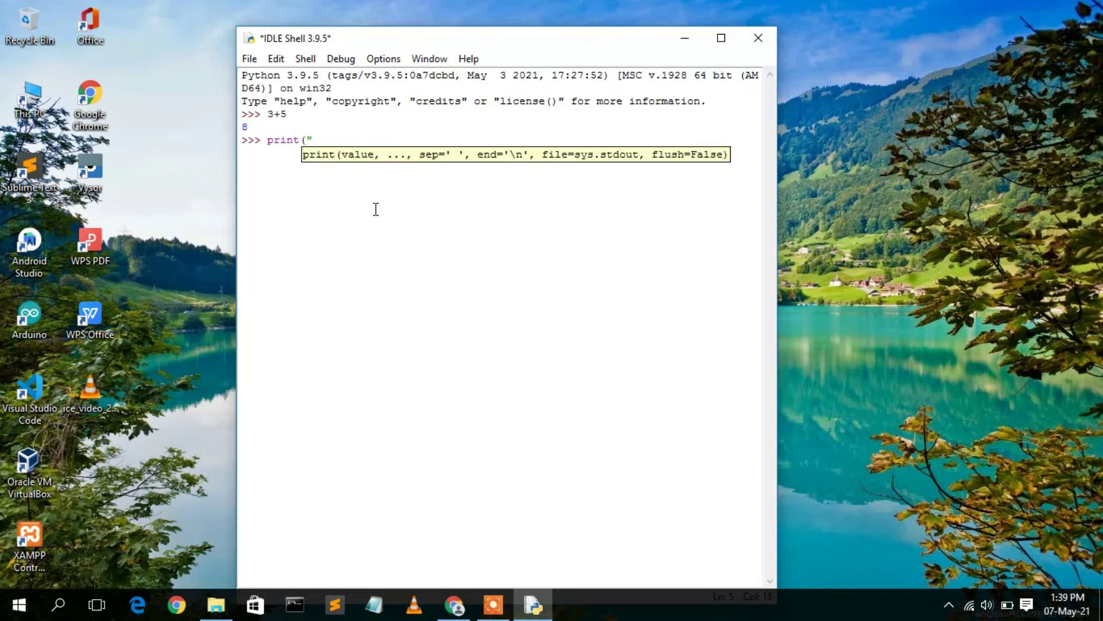
pyautogui.write(' world")')
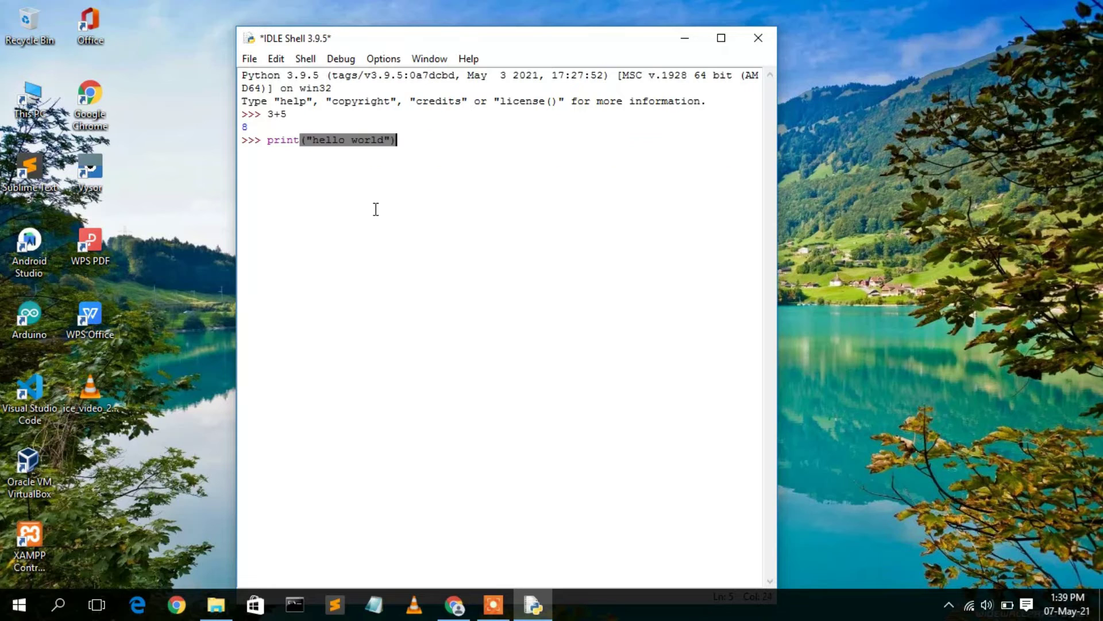
pyautogui.press('Return')
pyautogui.moveTo(321, 155); pyautogui.dragTo(240, 154)
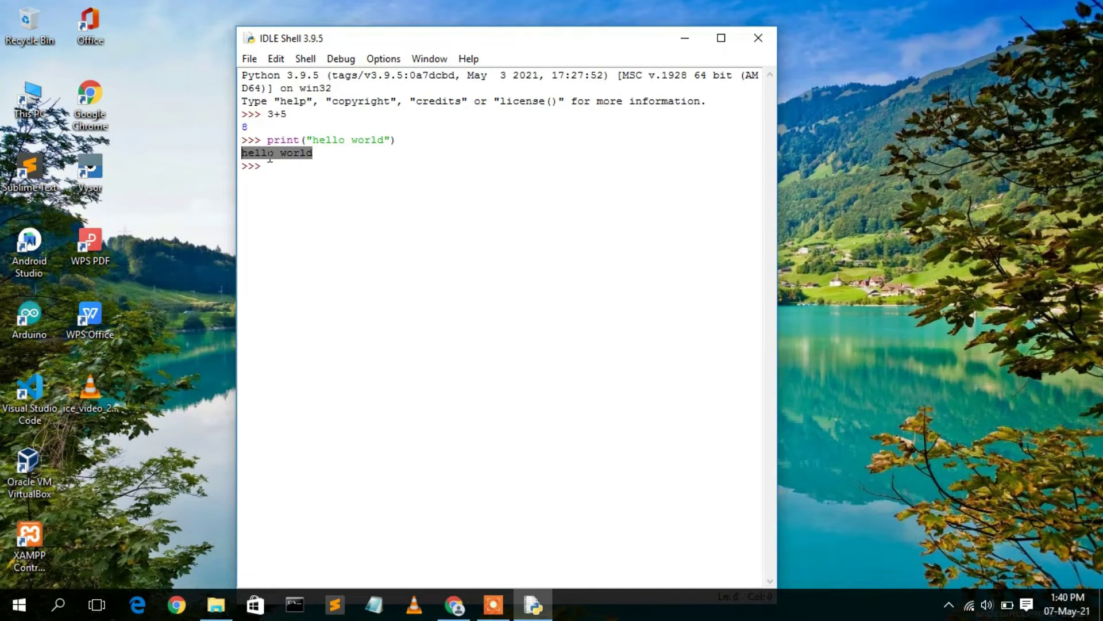
pyautogui.click(270, 156)
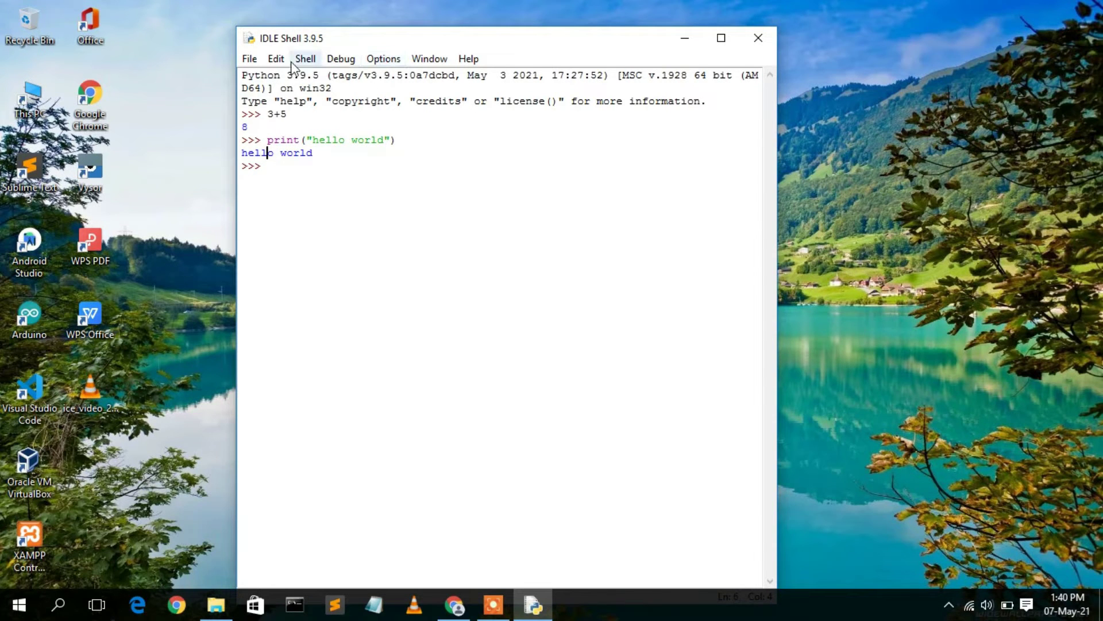
pyautogui.click(332, 150)
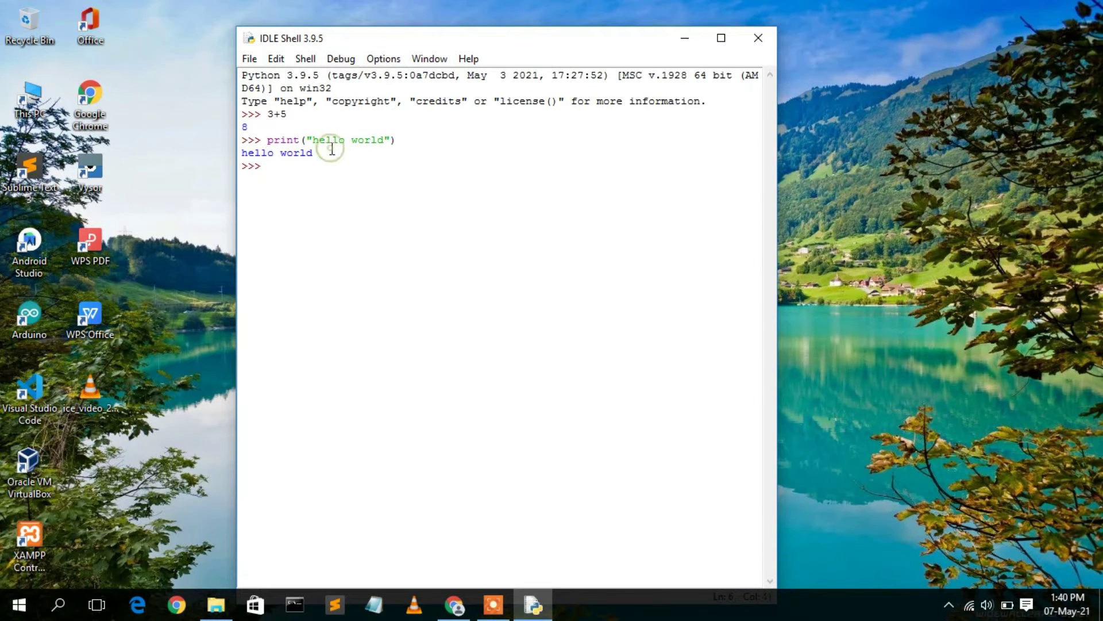
# Create a new IDLE file and move its editor window aside to uncover the shell
pyautogui.click(250, 58)
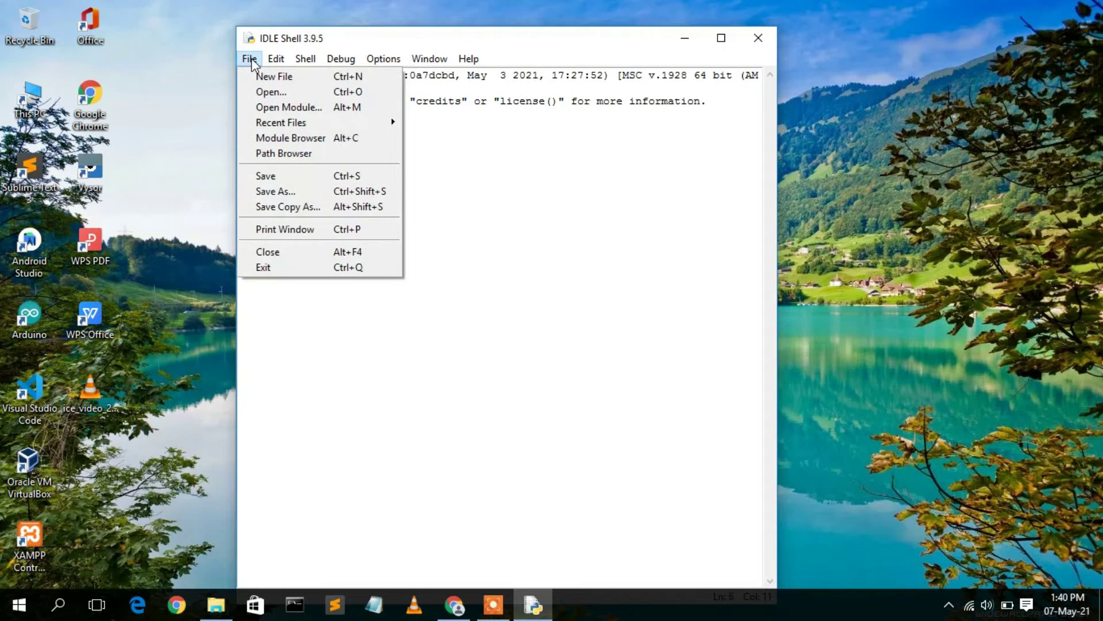
pyautogui.click(260, 75)
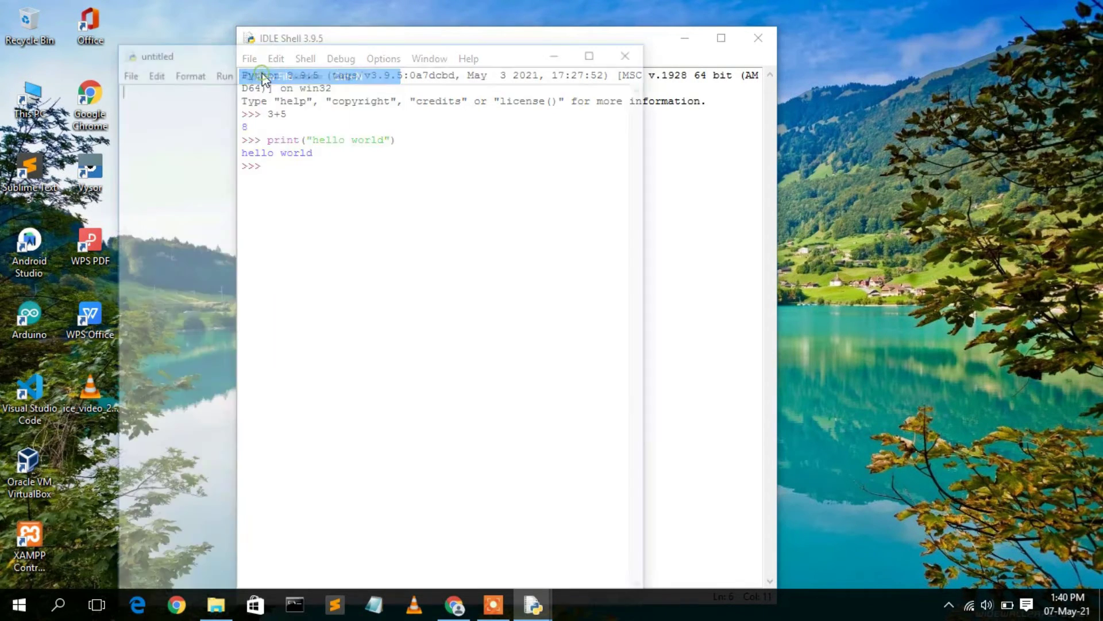
pyautogui.moveTo(377, 51); pyautogui.dragTo(578, 206)
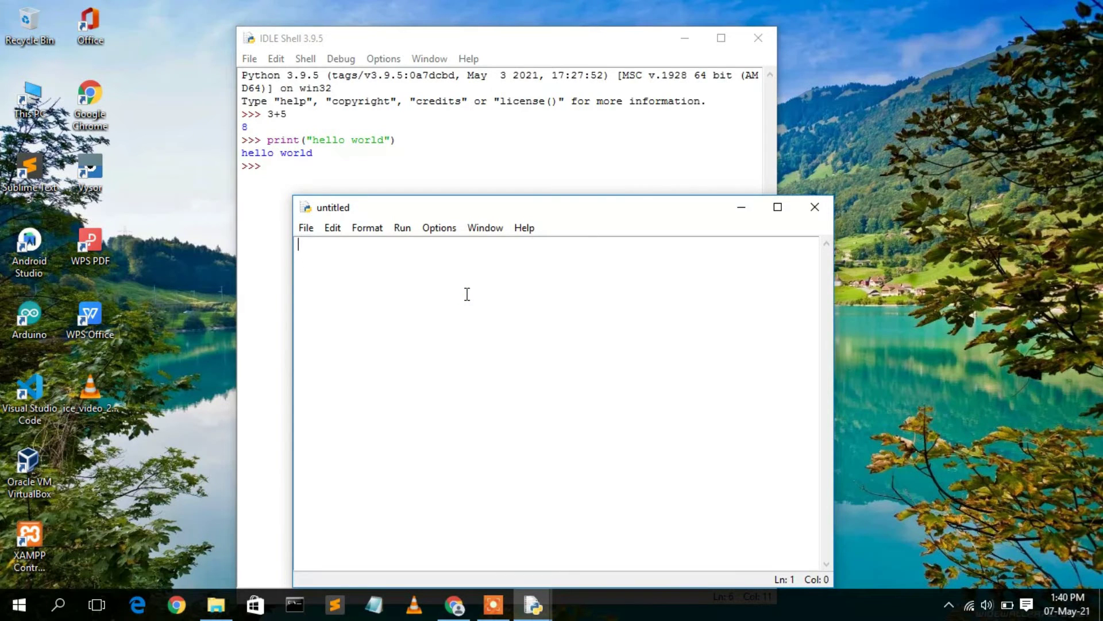
# Type the script lines a=5, b=3, c= a*b and print(c) in the editor
pyautogui.write('a=')
pyautogui.write('5 ')
pyautogui.write('b=')
pyautogui.write('3')
pyautogui.press('Return')
pyautogui.write('c= a')
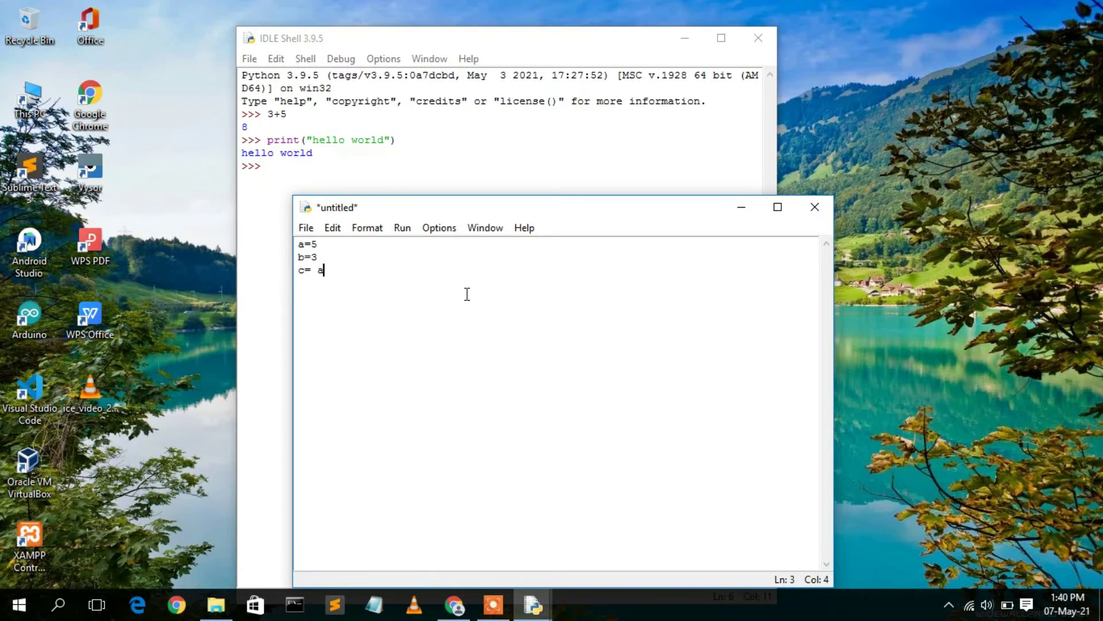
pyautogui.write('*b')
pyautogui.click(359, 269)
pyautogui.press('Return')
pyautogui.write('print(')
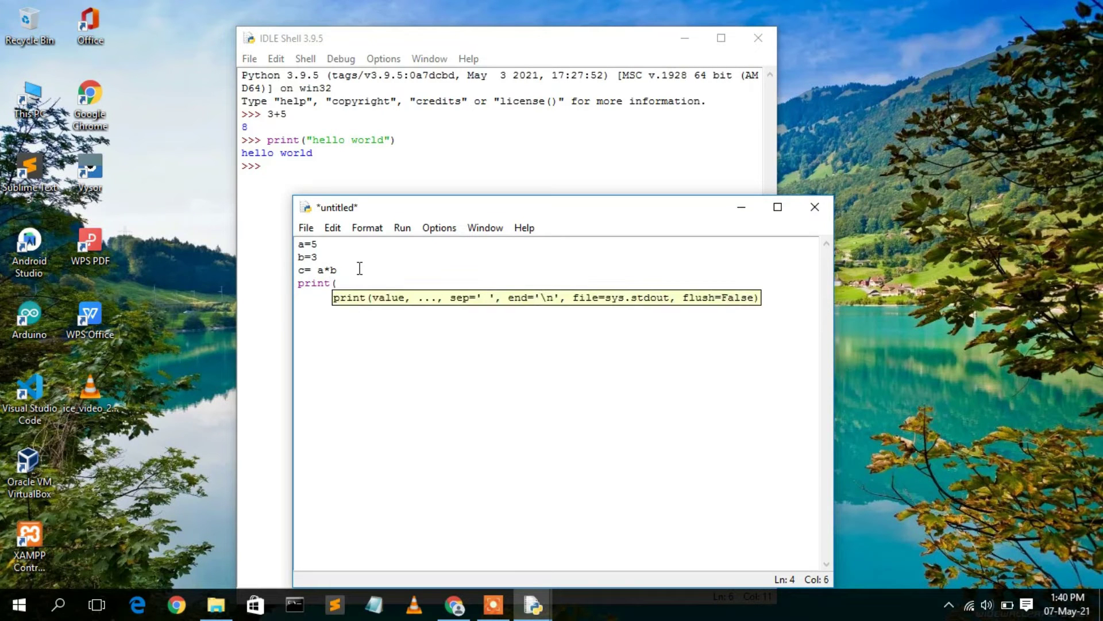
pyautogui.write('c)')
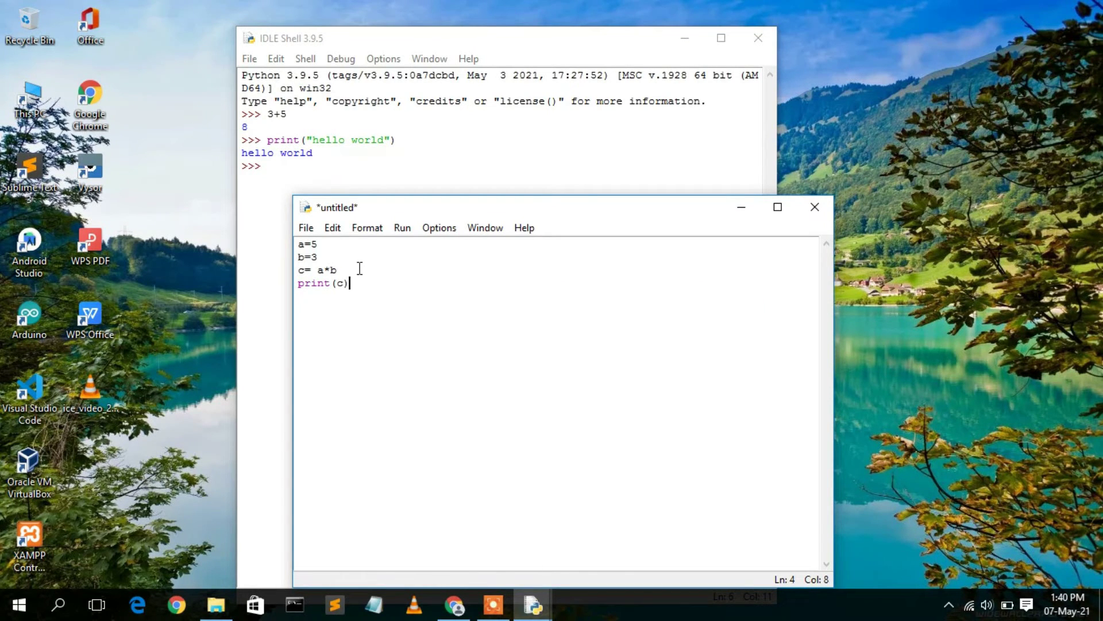
pyautogui.press('Left')
pyautogui.press('Left')
pyautogui.click(361, 284)
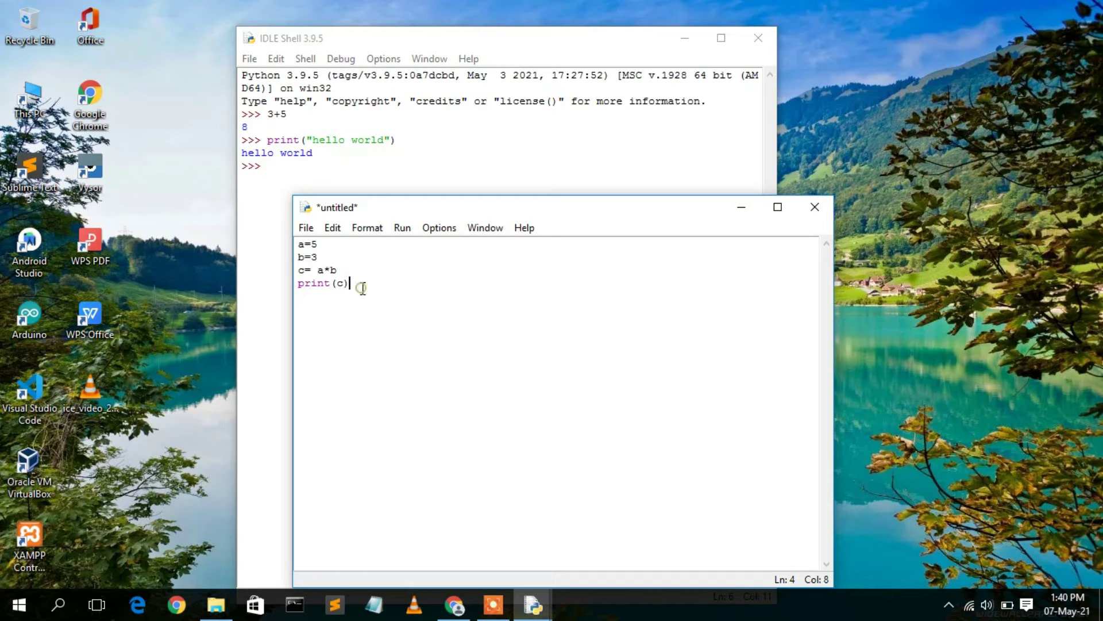
pyautogui.click(308, 231)
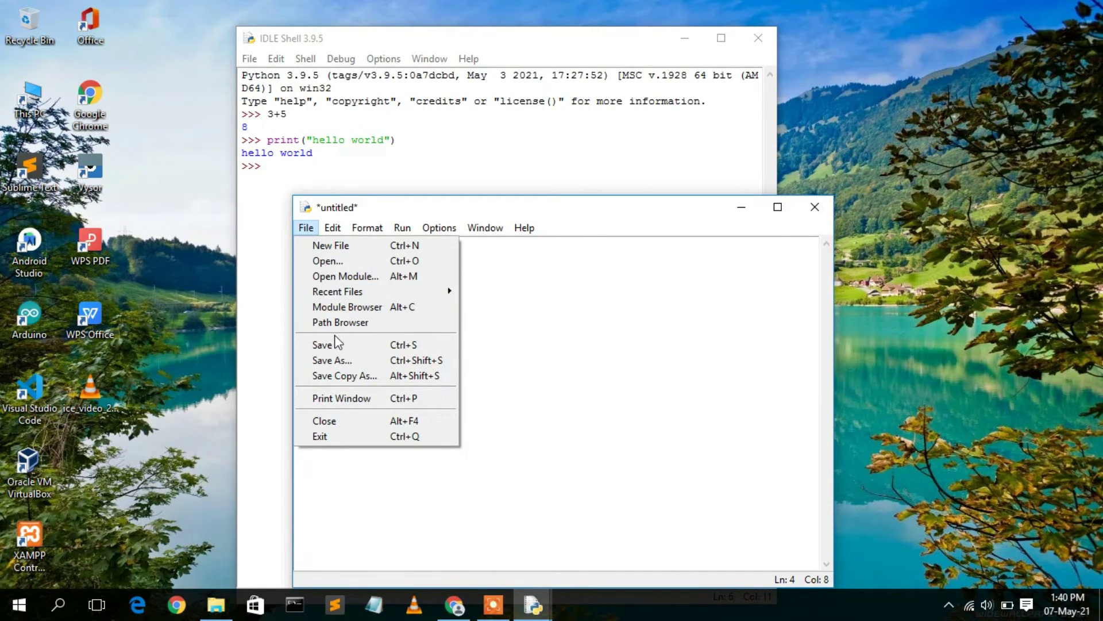
# From Save As, create a python-workplace folder in Documents and open it
pyautogui.click(328, 361)
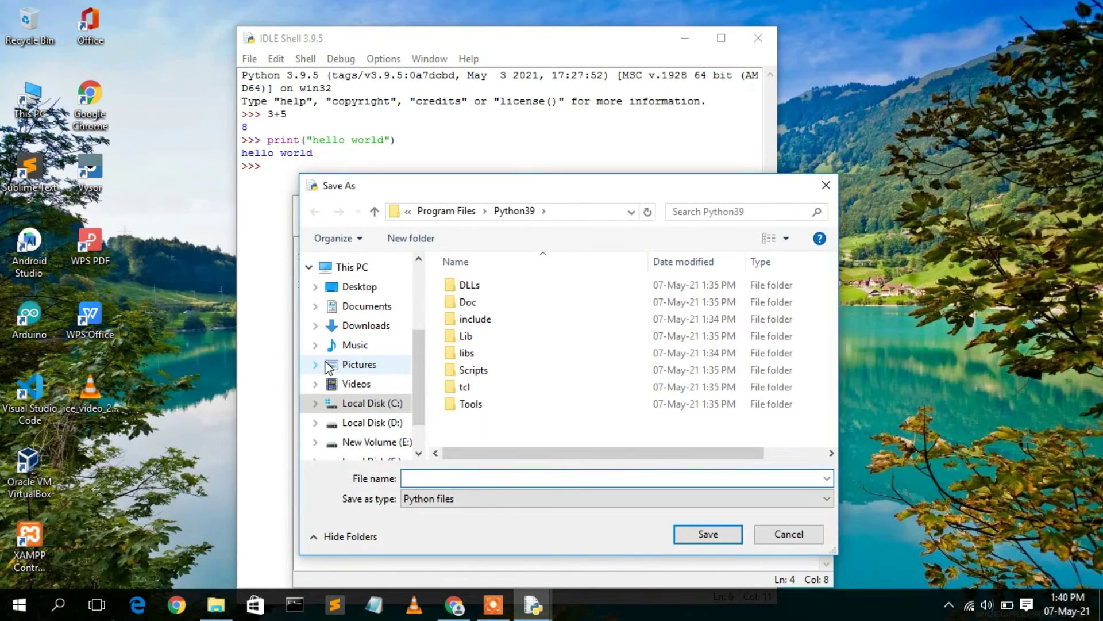
pyautogui.click(366, 309)
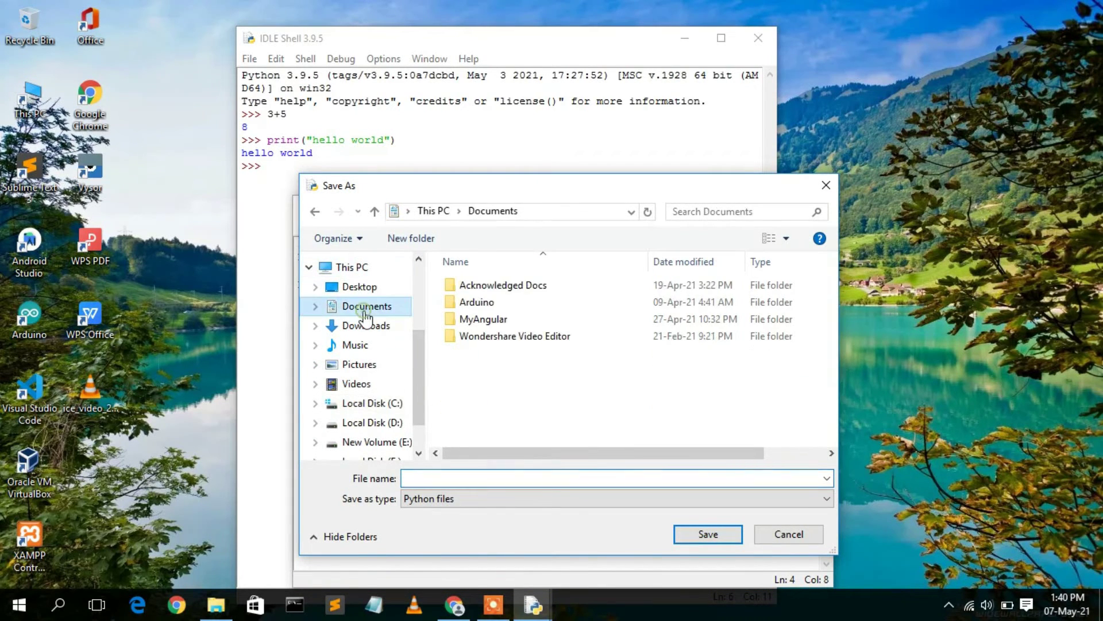
pyautogui.click(420, 237)
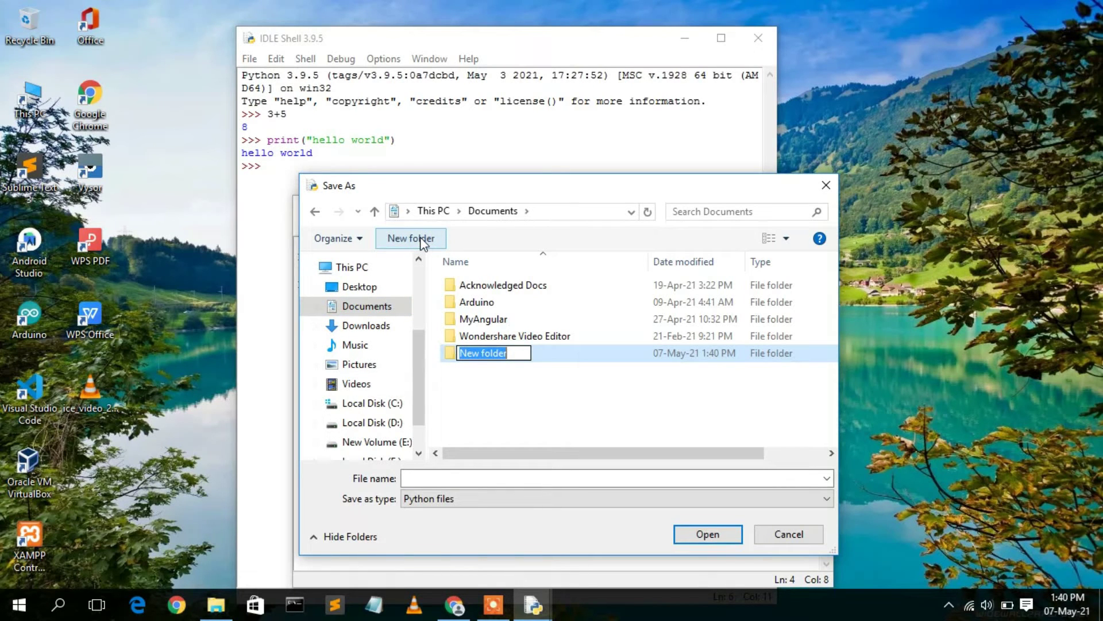
pyautogui.write('pro')
pyautogui.press('BackSpace')
pyautogui.press('BackSpace')
pyautogui.press('BackSpace')
pyautogui.write('python-workplc')
pyautogui.press('BackSpace')
pyautogui.write('ace')
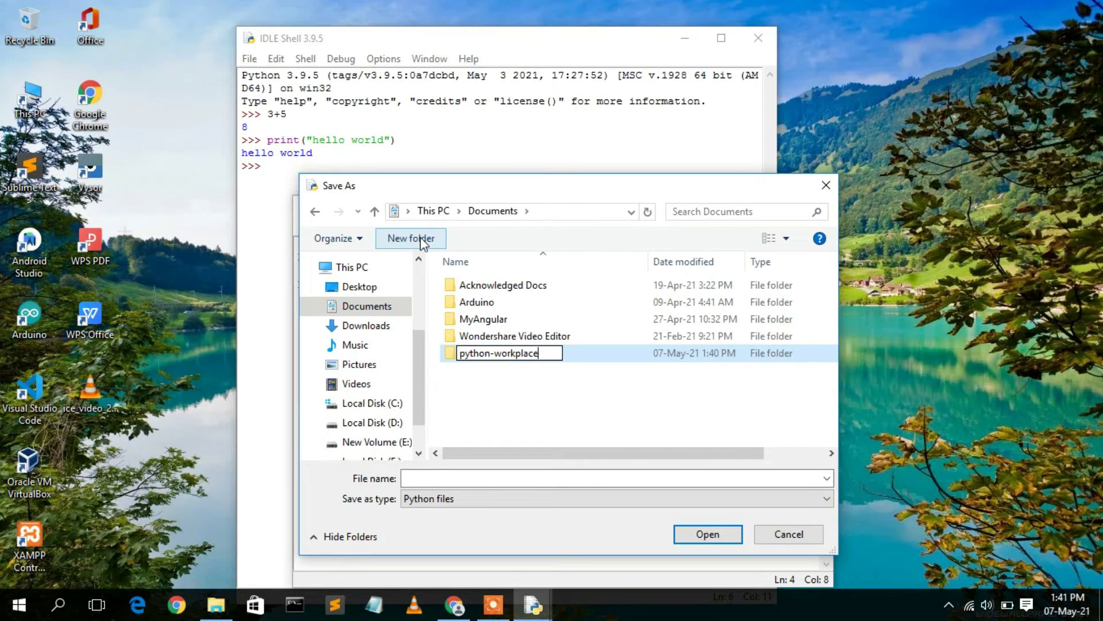
pyautogui.press('Return')
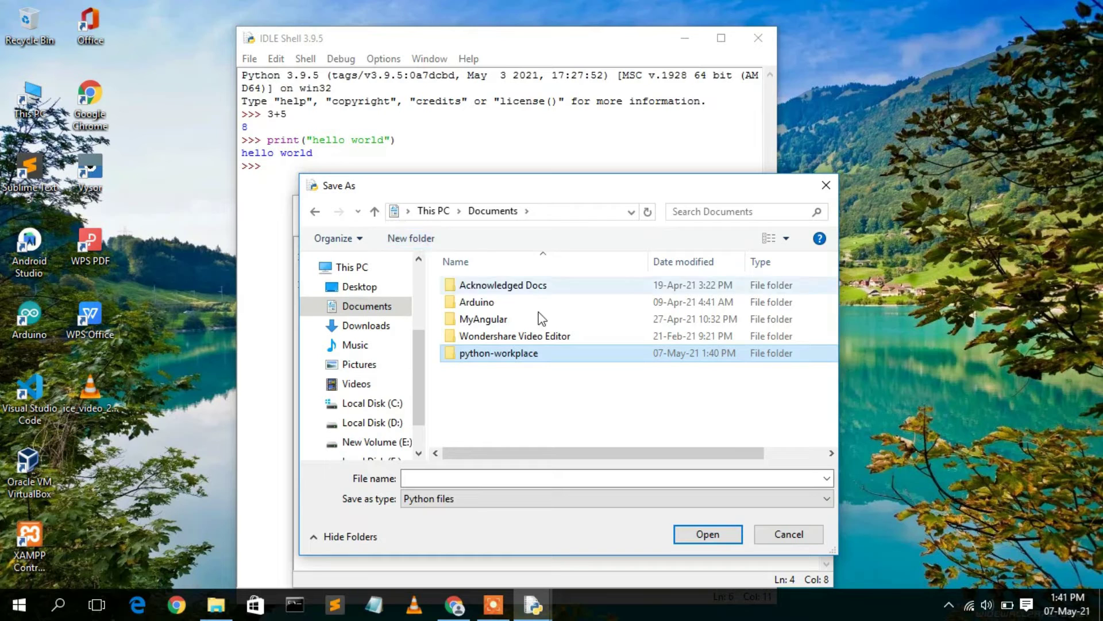
pyautogui.doubleClick(493, 360)
# Save the script there as hello.py
pyautogui.click(415, 480)
pyautogui.write('hel')
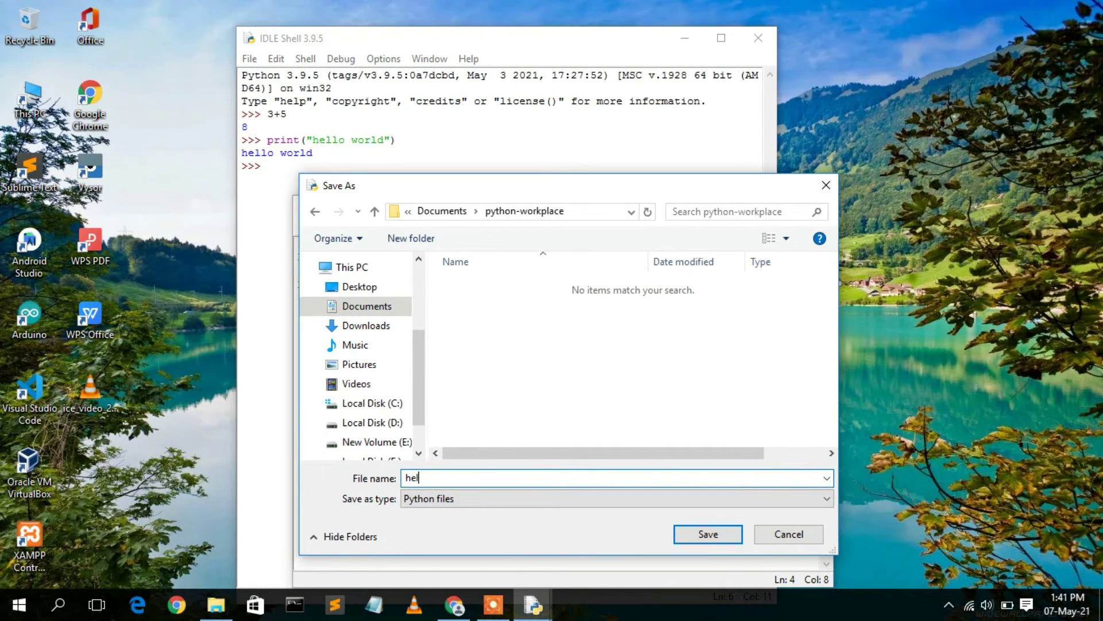
pyautogui.write('lo.py')
pyautogui.click(708, 534)
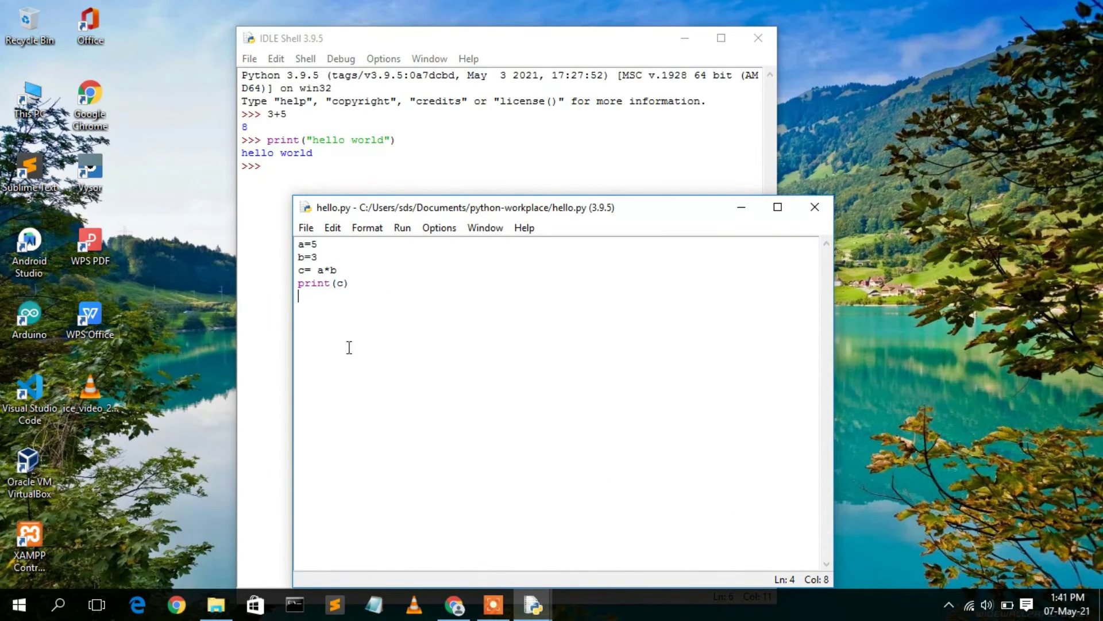
# Run hello.py as a module and confirm the shell prints 15
pyautogui.moveTo(381, 283); pyautogui.dragTo(290, 247)
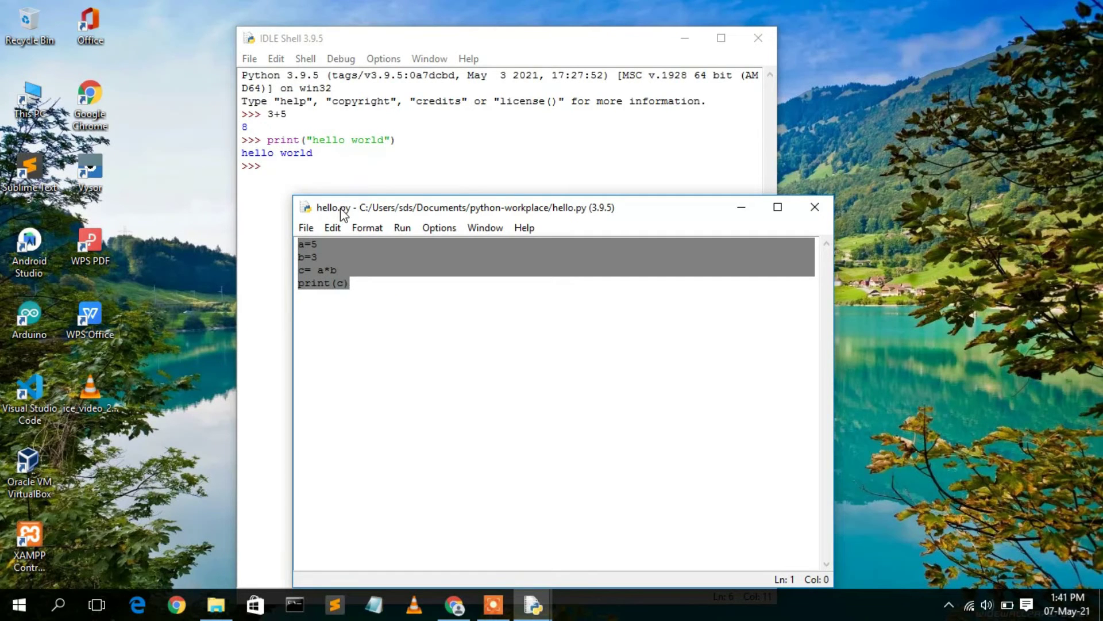
pyautogui.click(405, 229)
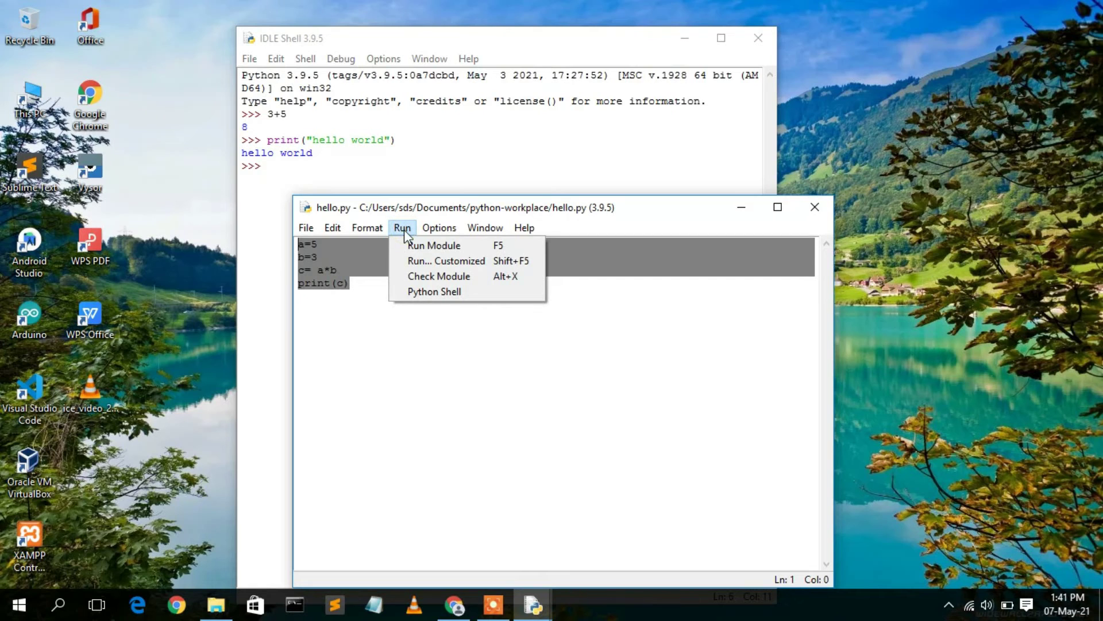
pyautogui.click(434, 247)
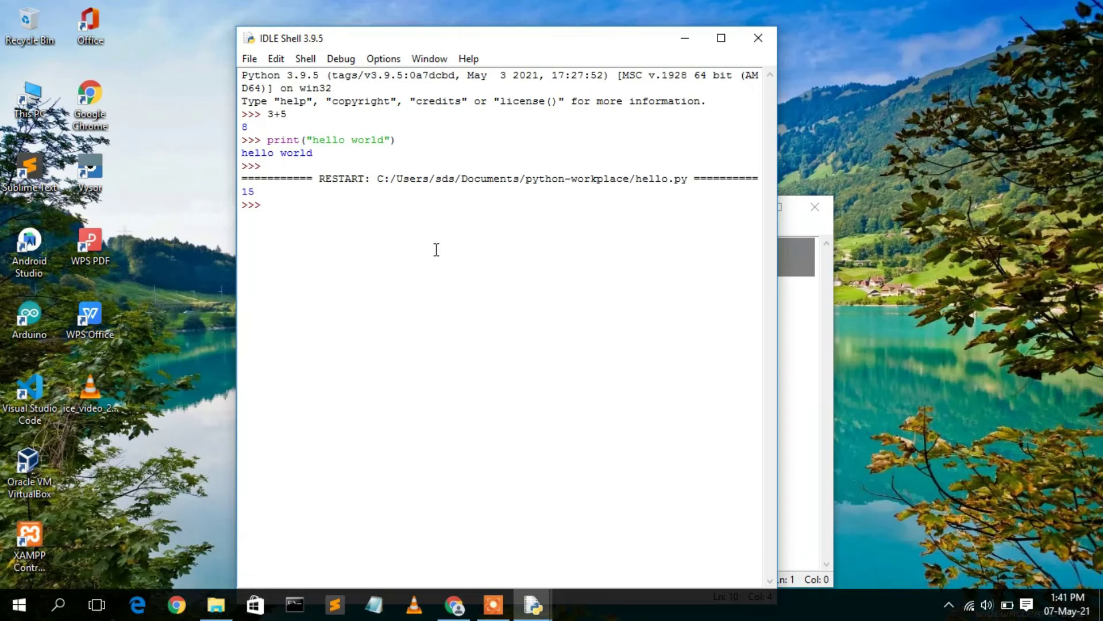
pyautogui.doubleClick(251, 192)
# Compare the c= a*b line in hello.py with the shell output, ending in the editor
pyautogui.click(802, 322)
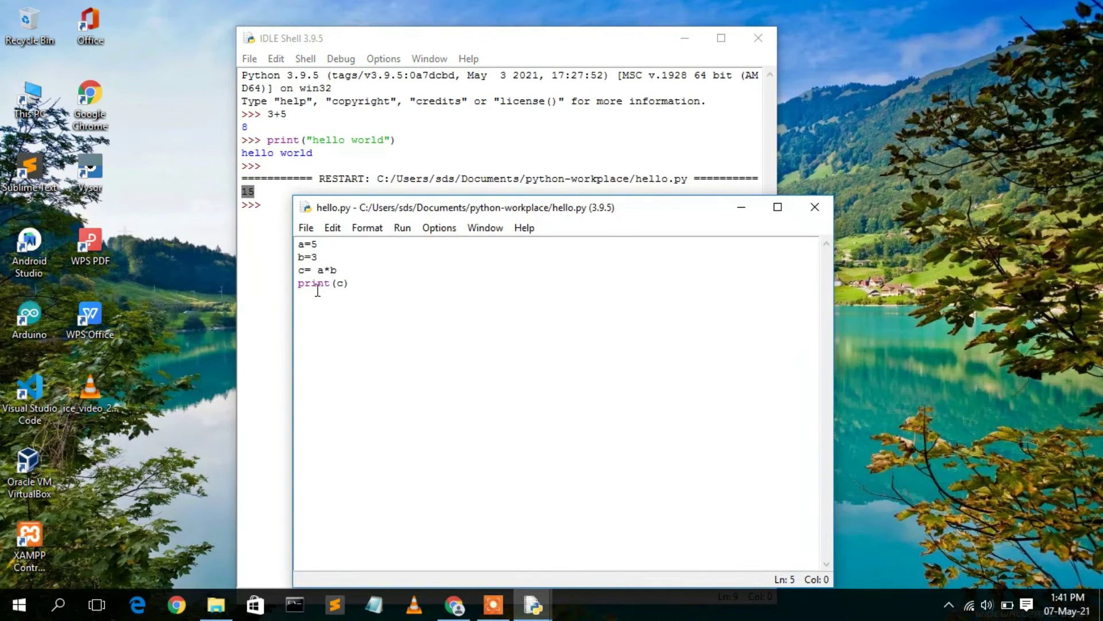
pyautogui.moveTo(340, 271); pyautogui.dragTo(323, 271)
pyautogui.click(272, 194)
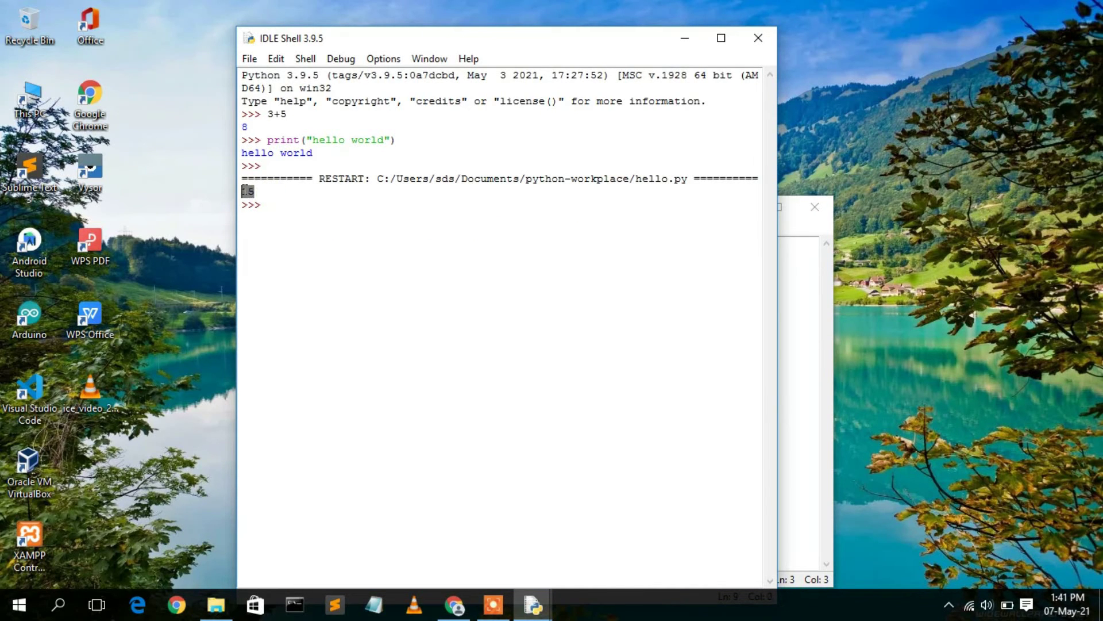
pyautogui.click(815, 295)
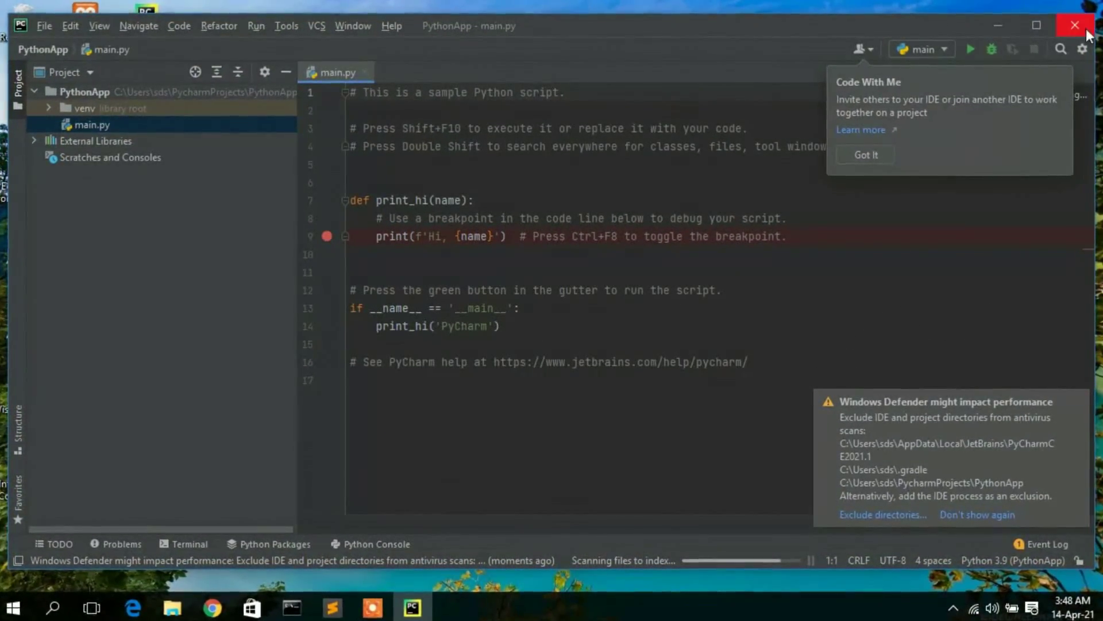
# Maximize PyCharm and dismiss the Windows Defender performance notification
pyautogui.click(1040, 29)
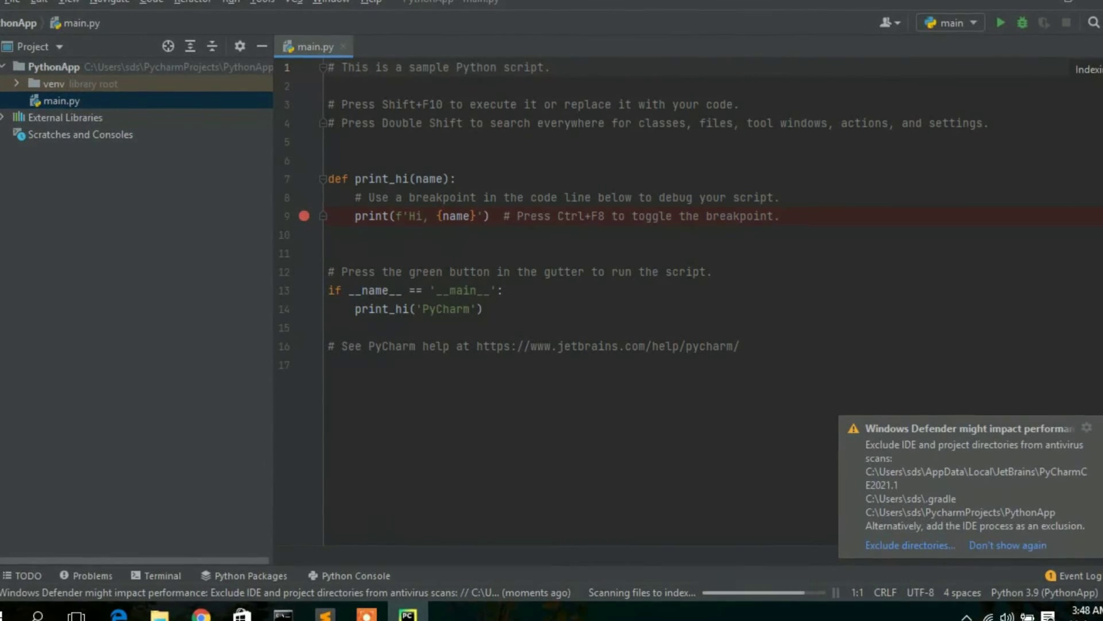
pyautogui.click(1086, 428)
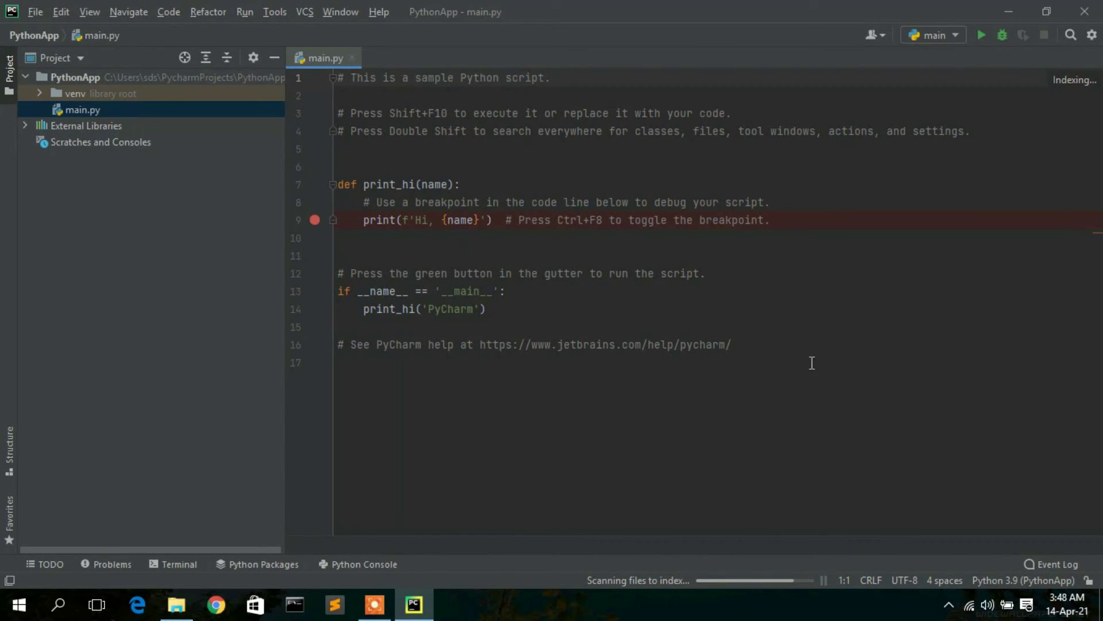
pyautogui.click(441, 256)
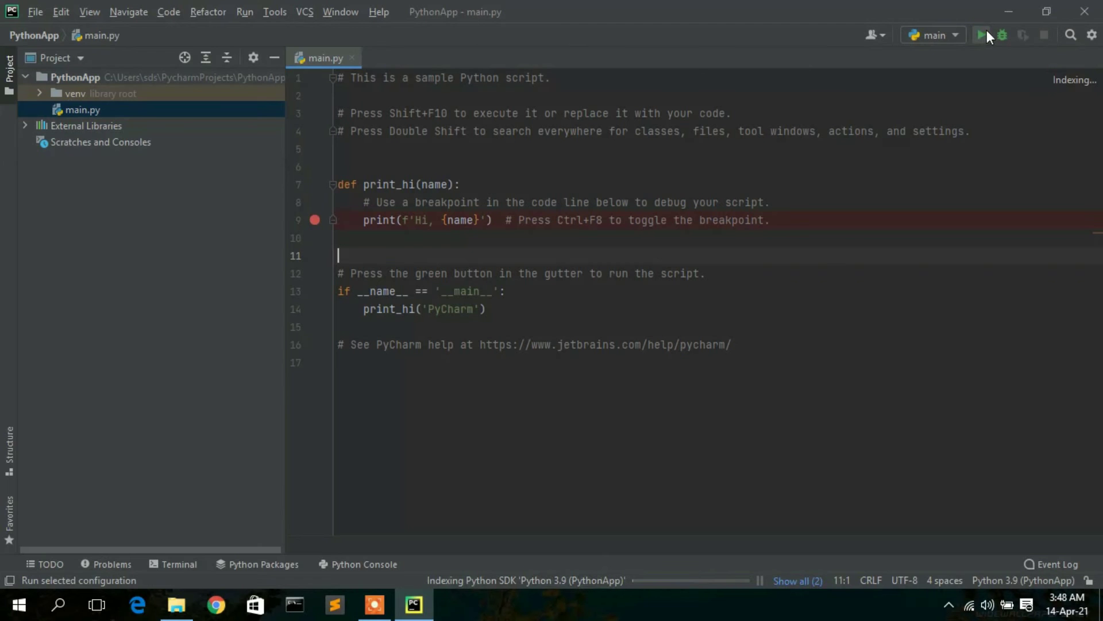
# Run main.py and check that the output reads Hi, PyCharm
pyautogui.click(986, 33)
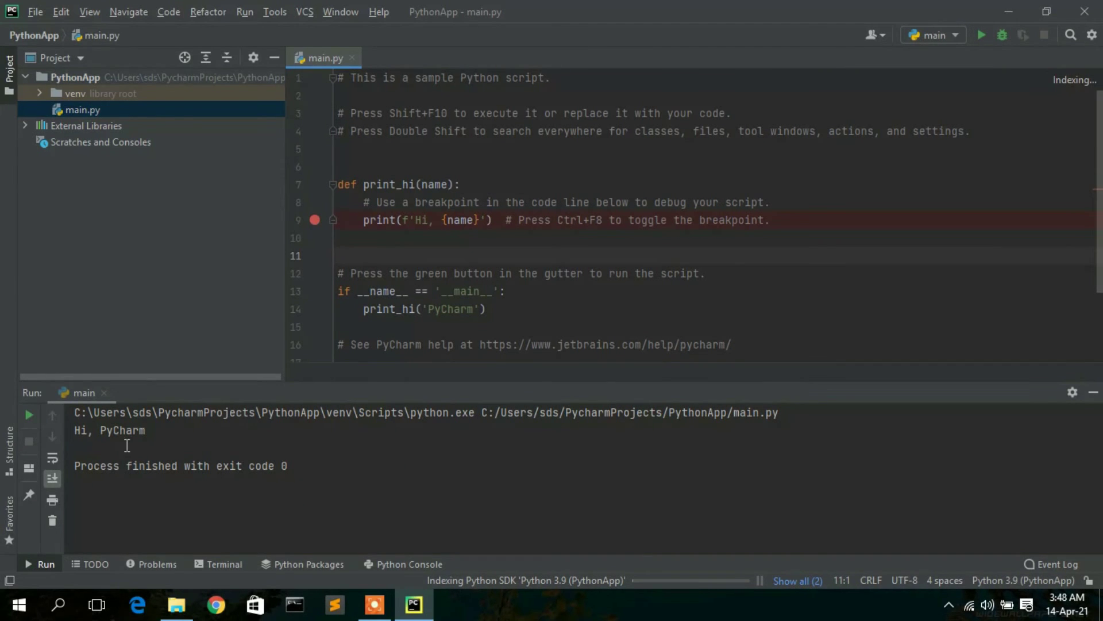
pyautogui.moveTo(156, 432); pyautogui.dragTo(66, 433)
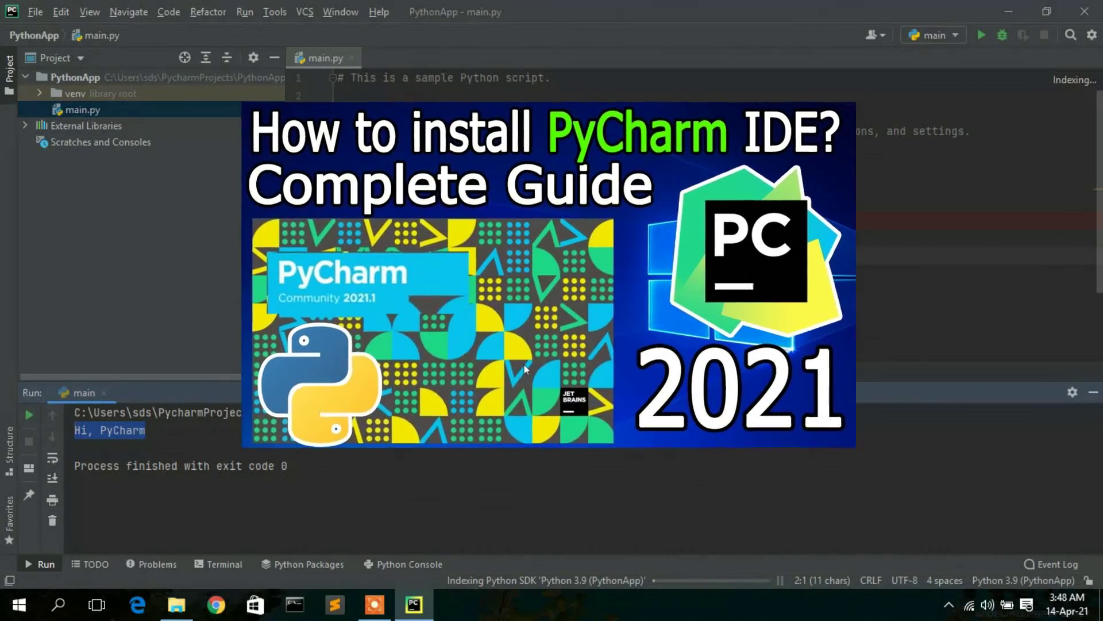
pyautogui.press('Escape')
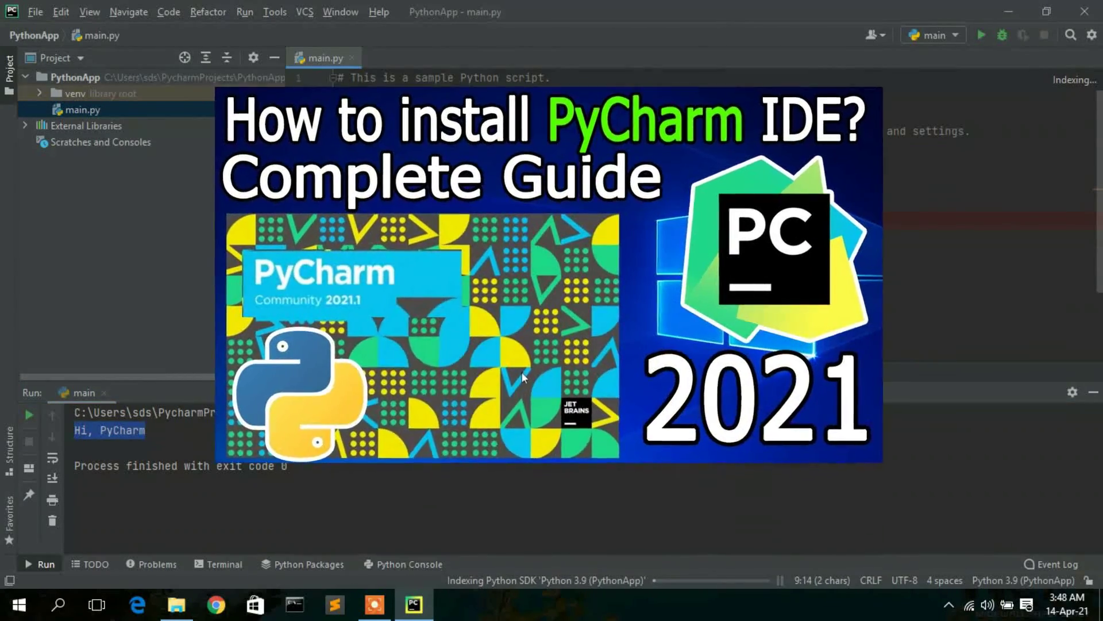
pyautogui.doubleClick(450, 308)
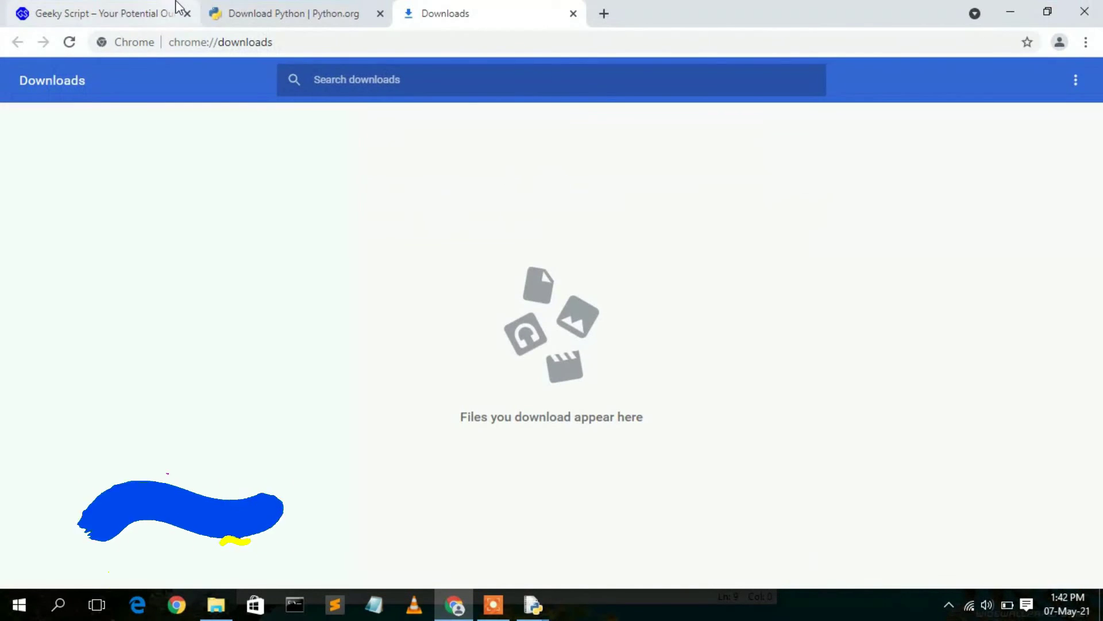
# Scroll through the Geeky Script homepage, then minimize Chrome to reveal the IDLE windows
pyautogui.click(55, 6)
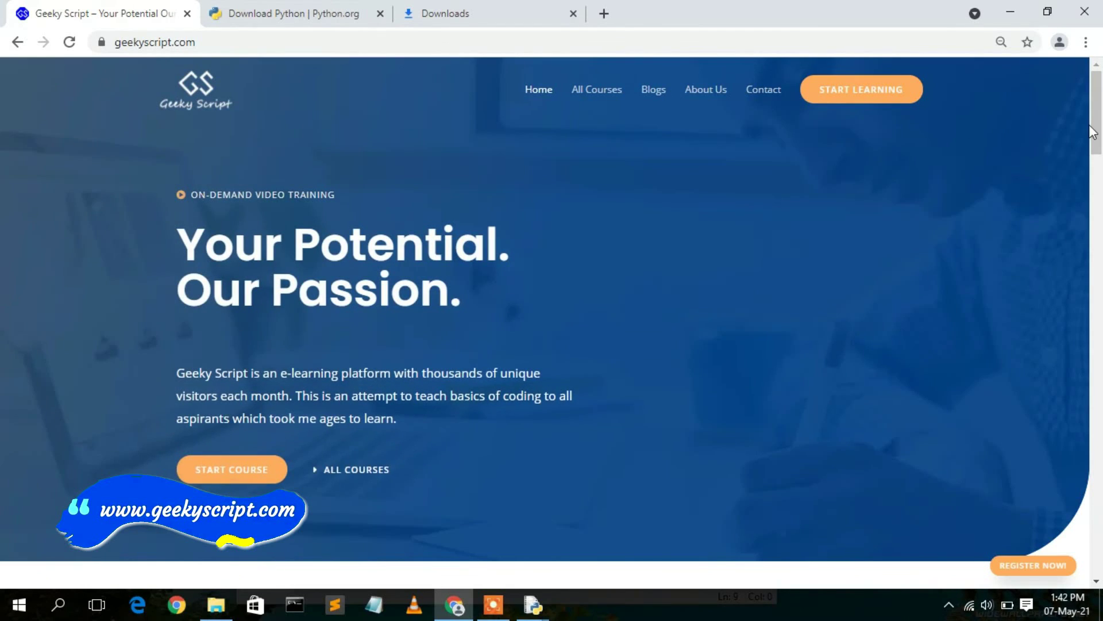
pyautogui.moveTo(1101, 115); pyautogui.dragTo(1101, 280)
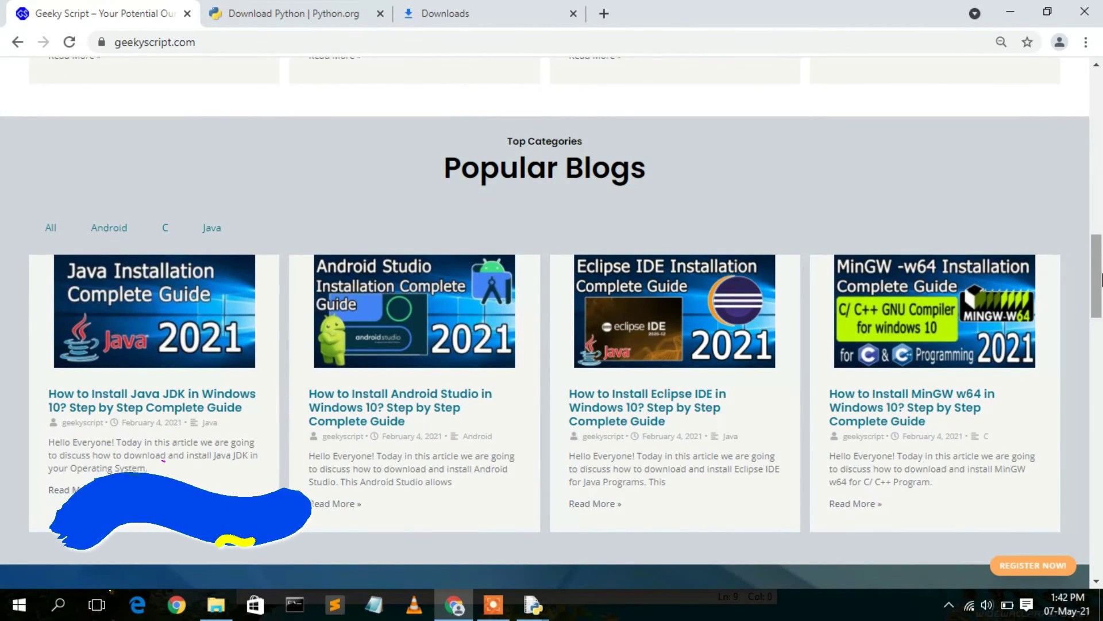
pyautogui.moveTo(1100, 274); pyautogui.dragTo(1100, 336)
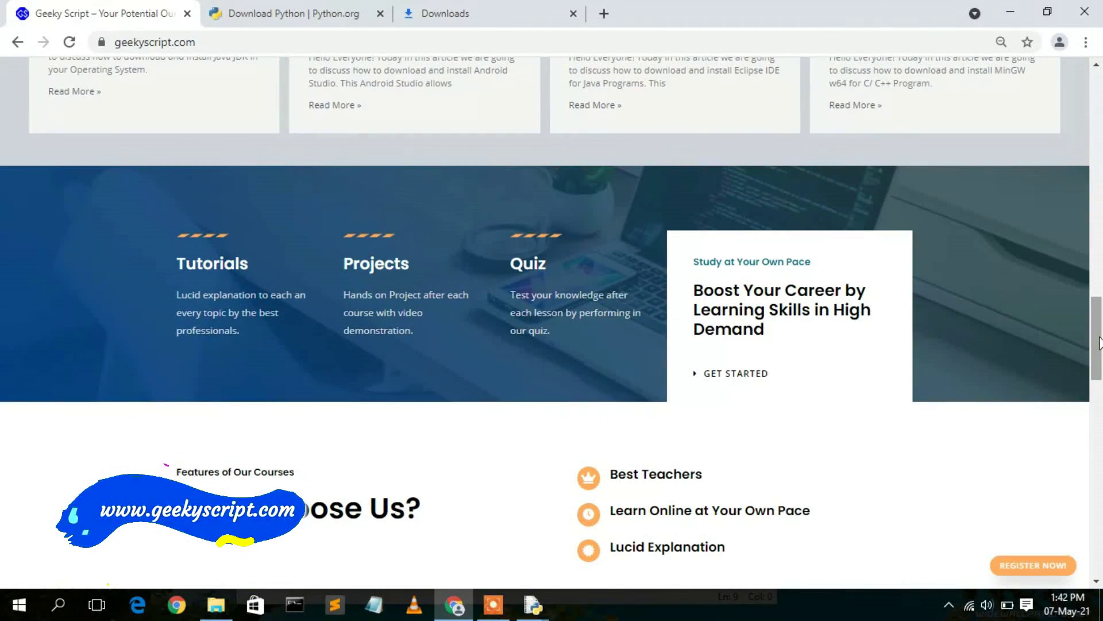
pyautogui.click(1010, 11)
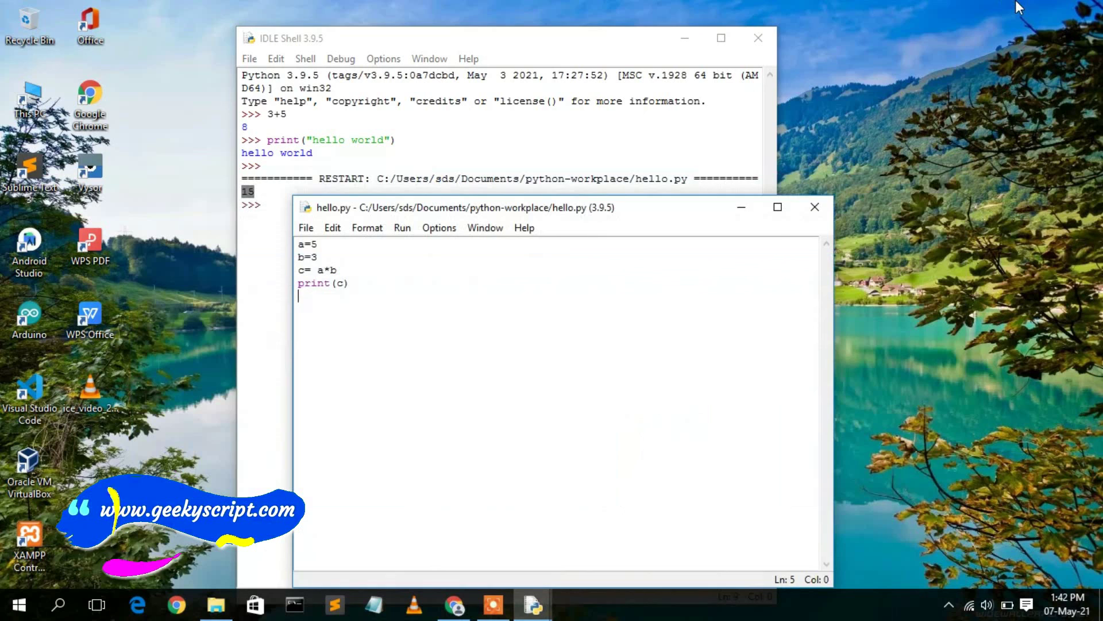